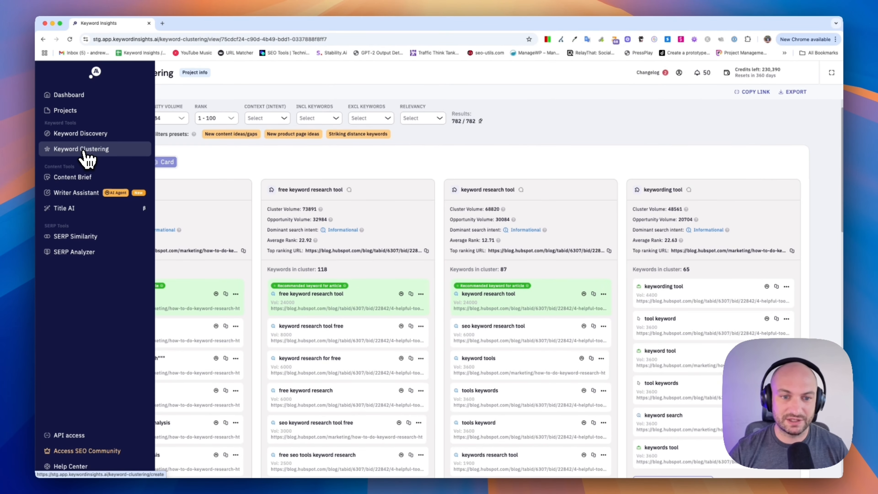
Open the AI writer for the recommended keyword "keyword research tool" among the keyword clusters.
scroll(533, 225, "down", 10)
scroll(533, 228, "up", 10)
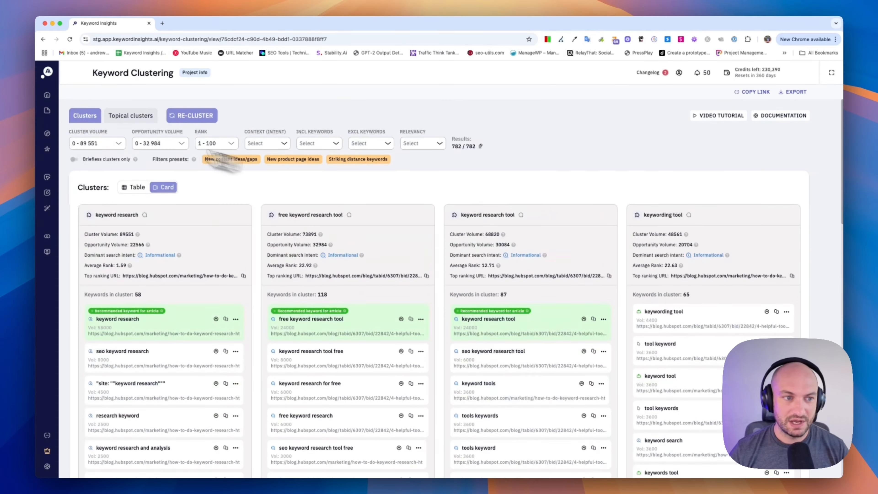
scroll(378, 215, "down", 2)
scroll(378, 216, "down", 2)
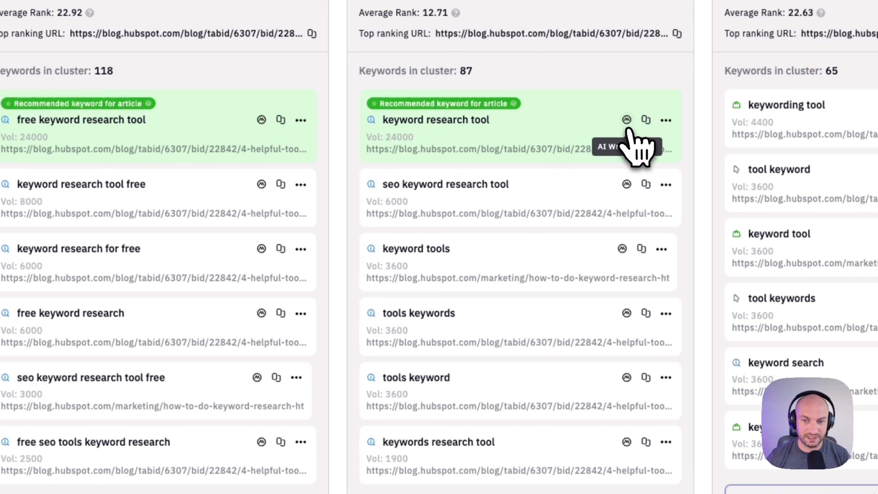
left_click(625, 129)
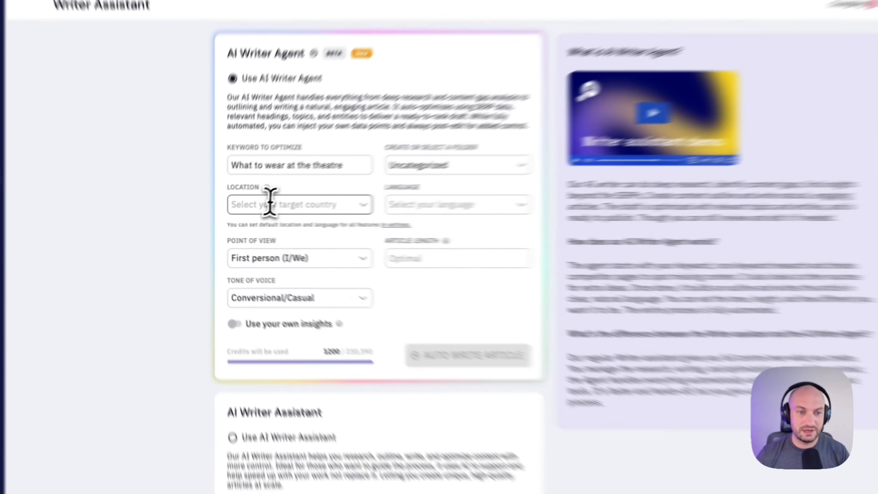
Set the article's location to United Kingdom, the language to English and the point of view to Second Person (You).
left_click(249, 212)
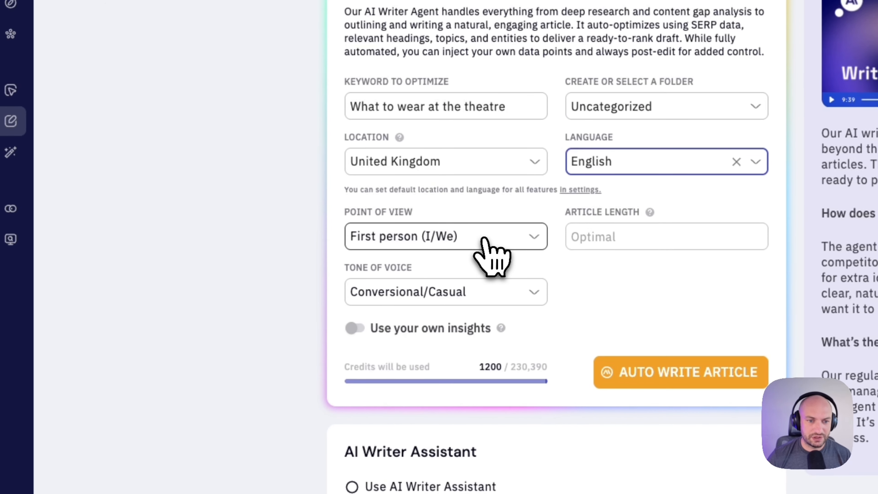
left_click(487, 238)
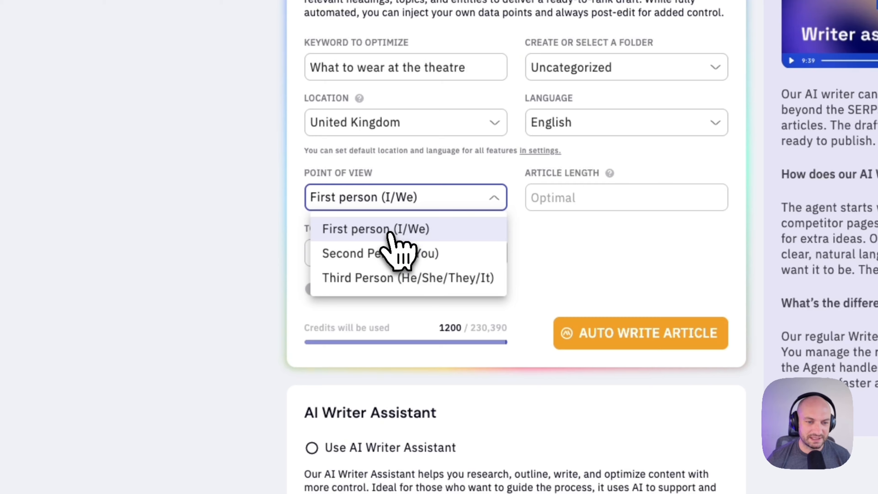
left_click(390, 255)
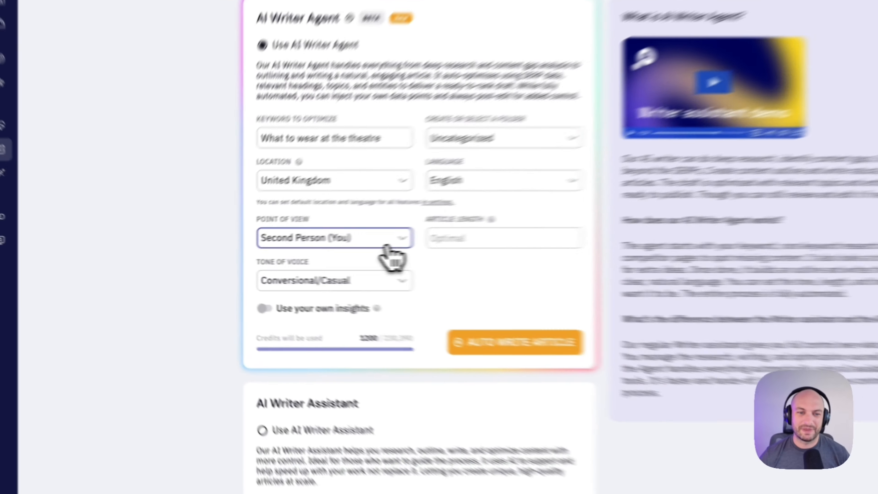
left_click(294, 255)
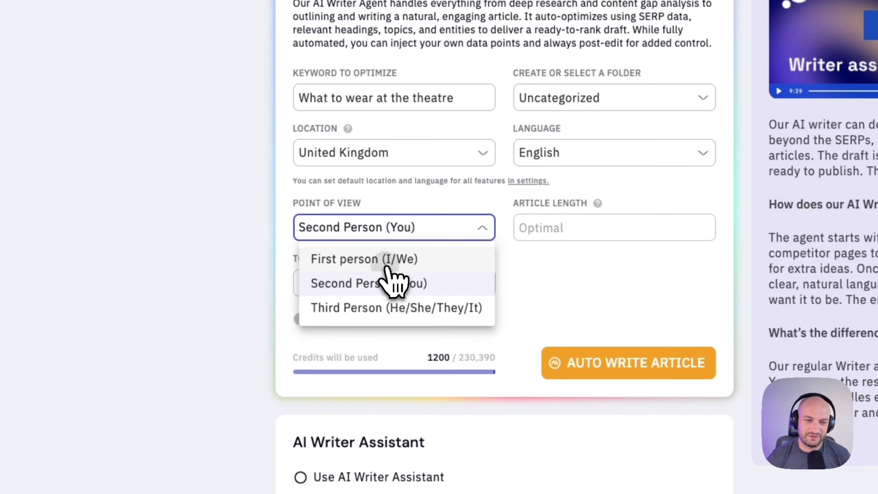
left_click(276, 265)
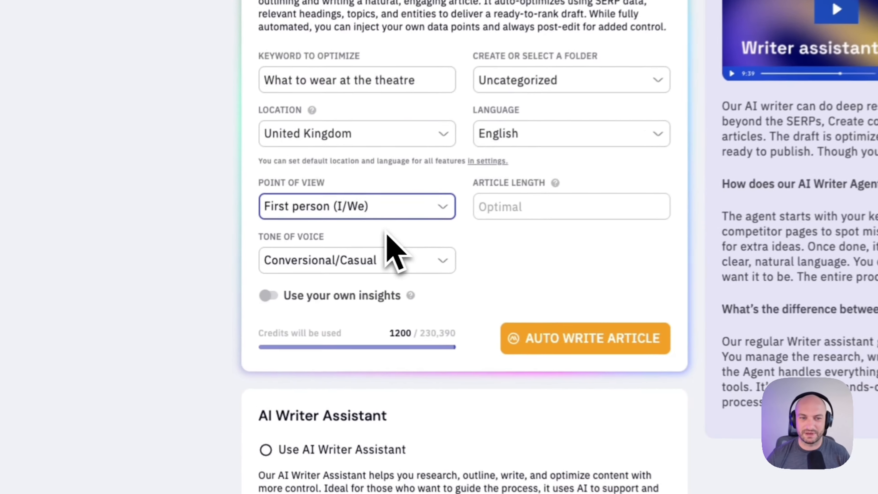
left_click(282, 251)
left_click(352, 260)
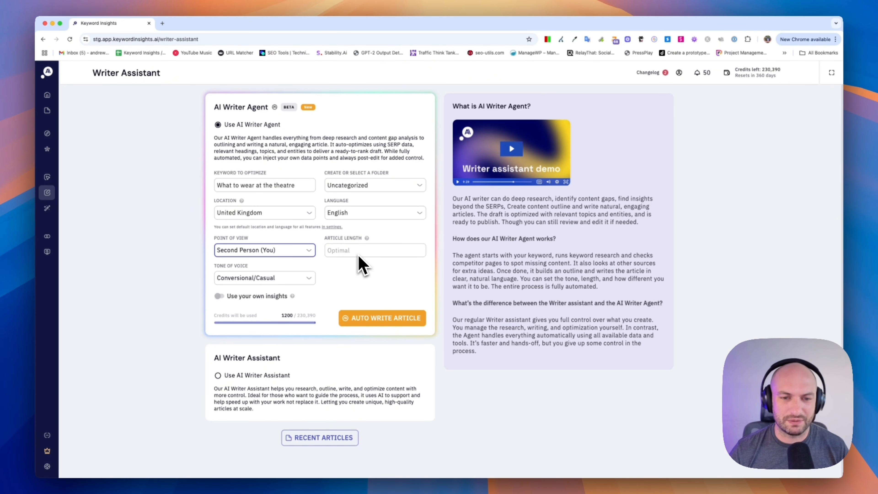
Enable own insights and enter that London's old theatres have no air conditioning in summer so wear something light, and don't wear a big hat.
key("Tab")
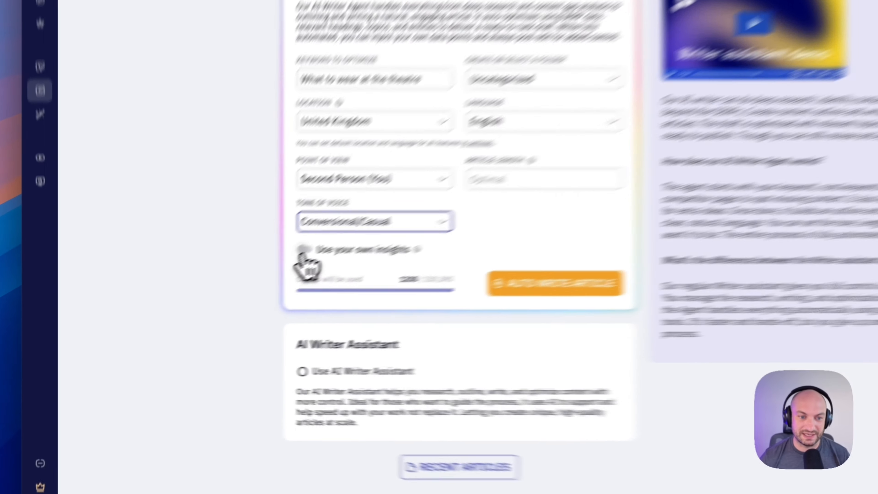
left_click(219, 295)
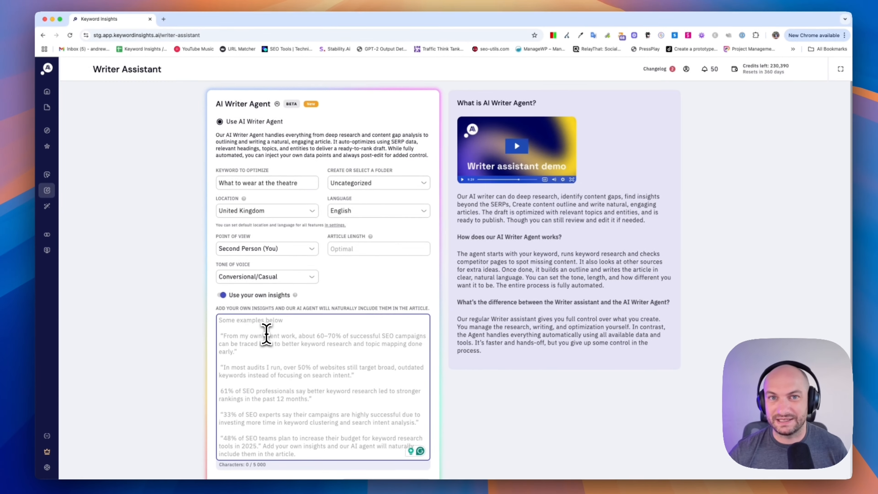
type("in the summer in london th eold theatres don't have air conditioning so wear something light  Dont wear a big hat")
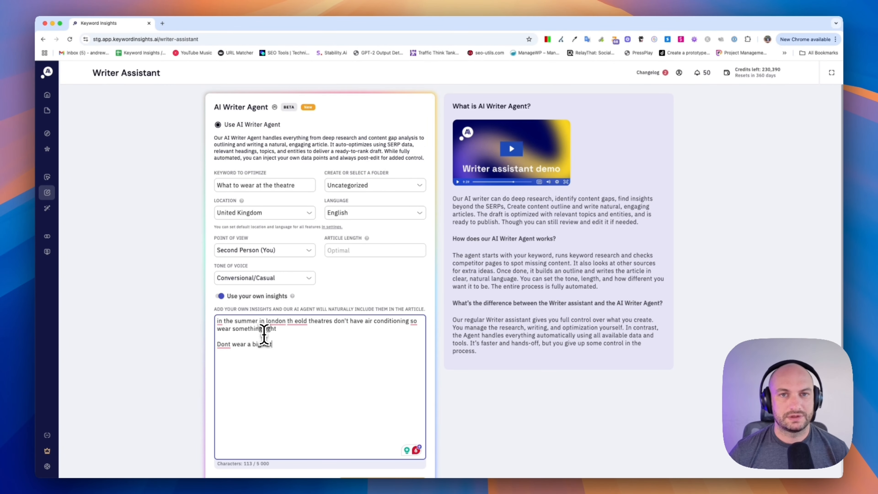
Correct the typo "th eold" to "the old" in the insights text.
left_click_drag(276, 329, 217, 320)
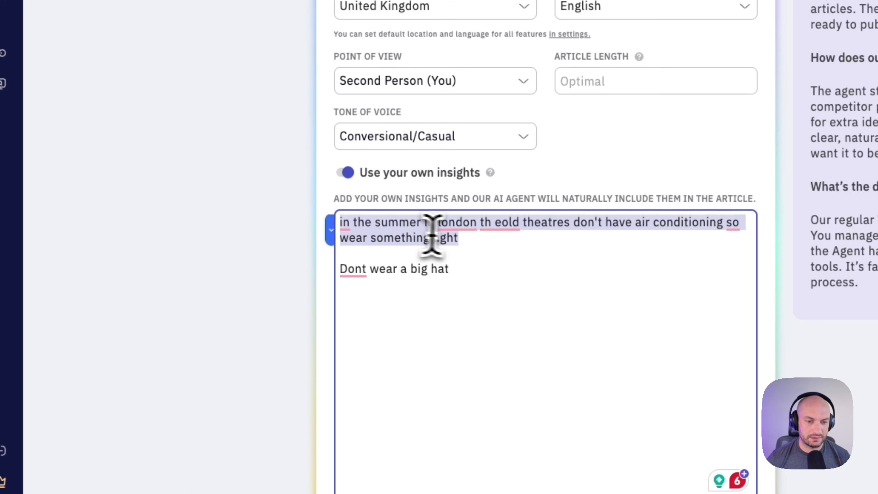
left_click(506, 233)
left_click(516, 250)
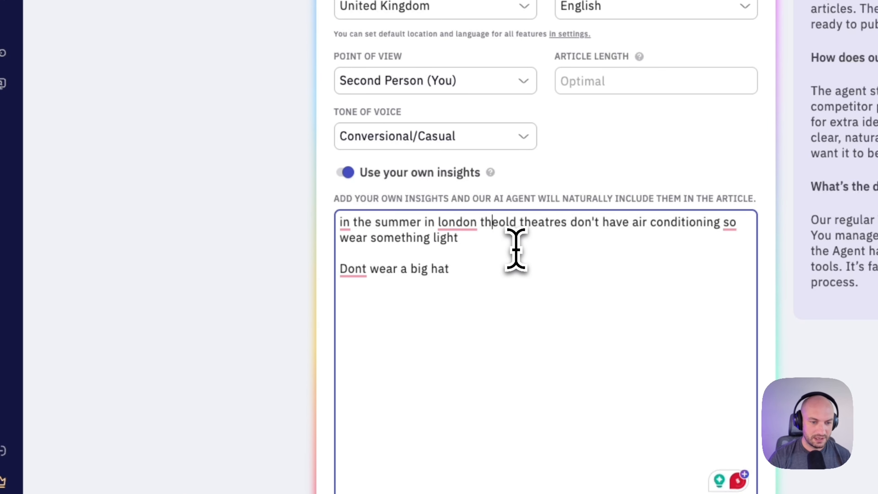
left_click(329, 268)
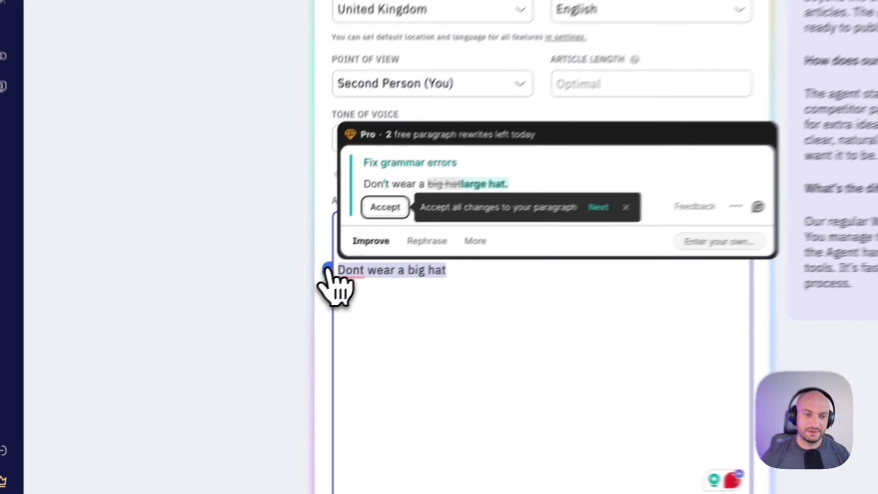
left_click(506, 305)
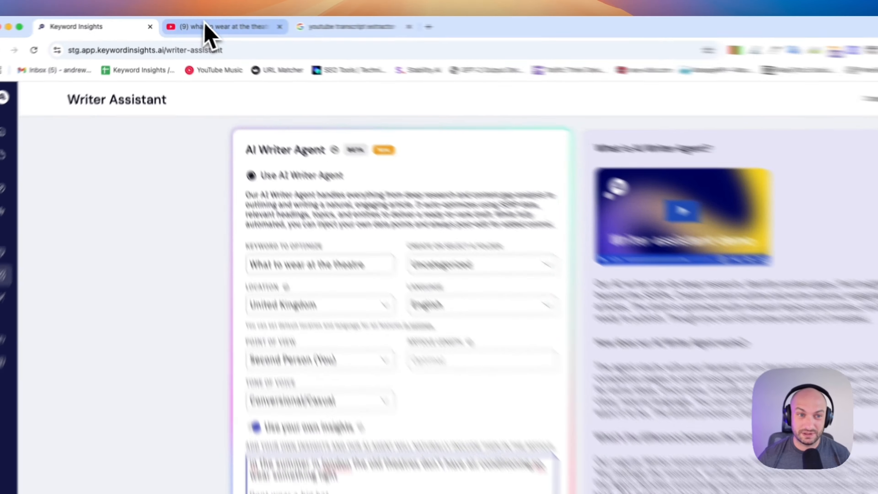
Switch to YouTube and, from the results for "what to wear at the theatre", open the "10 London THEATRE MISTAKES" video.
left_click(188, 24)
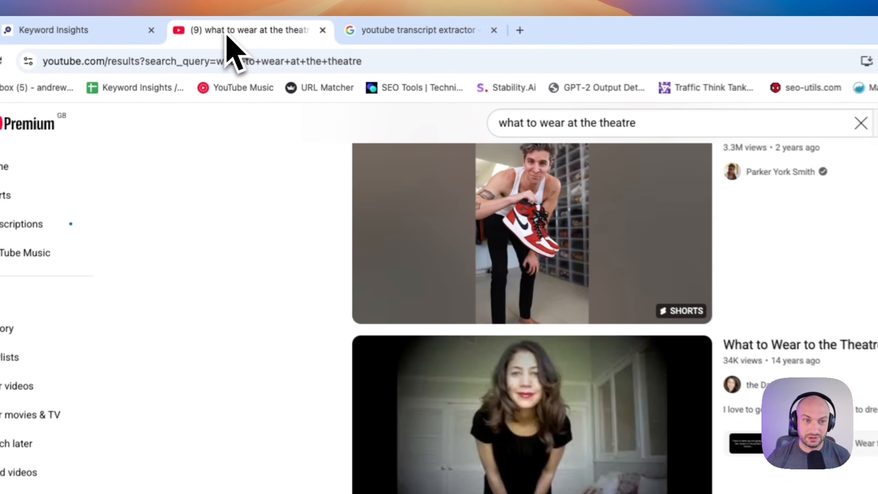
left_click_drag(654, 124, 510, 127)
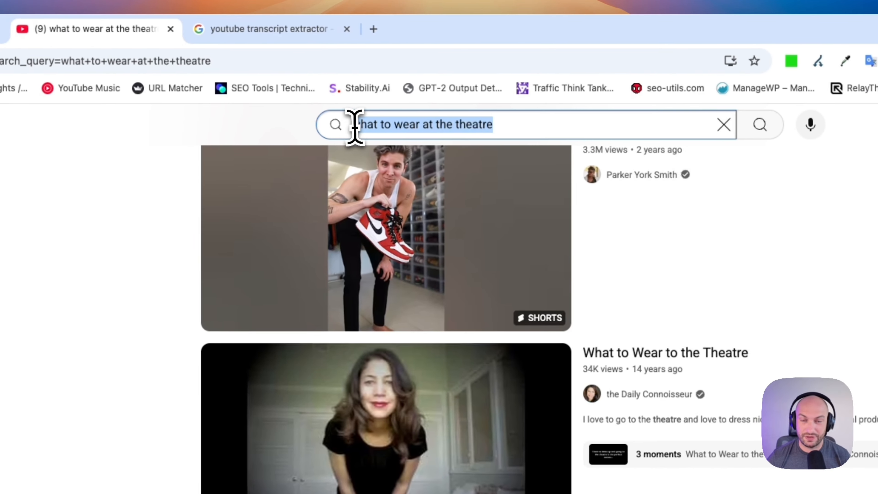
scroll(601, 363, "down", 15)
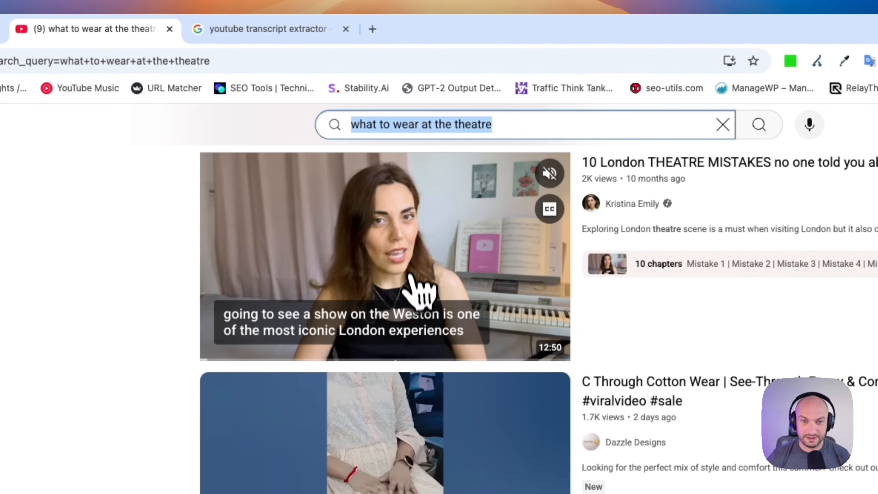
left_click(384, 264)
left_click(138, 67)
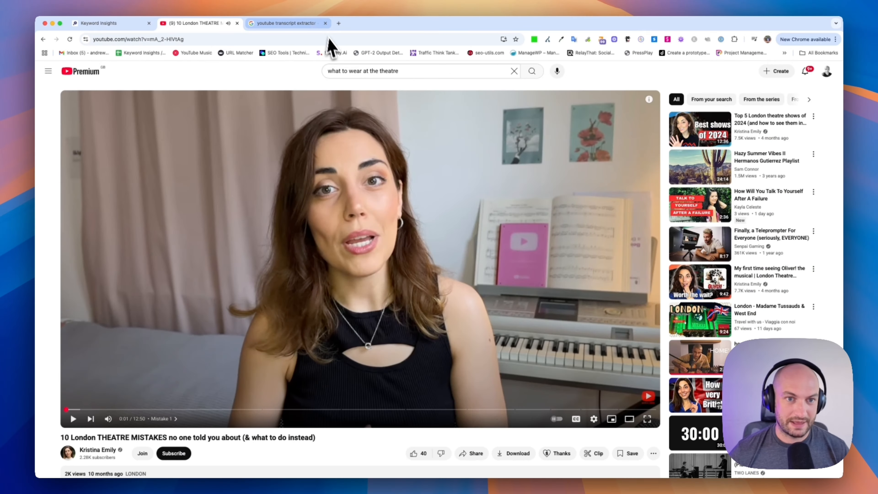
Switch to the Google results for "youtube transcript extractor" and look over the listed transcript tools.
left_click(408, 27)
scroll(340, 348, "down", 8)
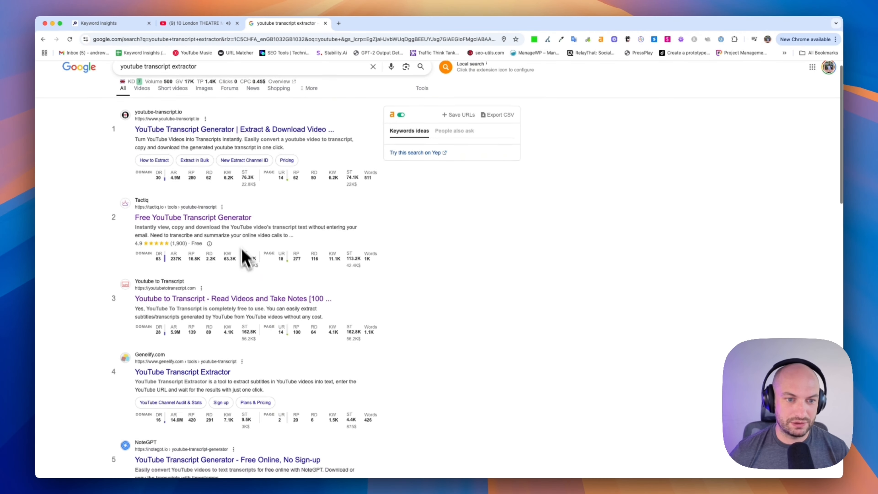
scroll(239, 214, "up", 5)
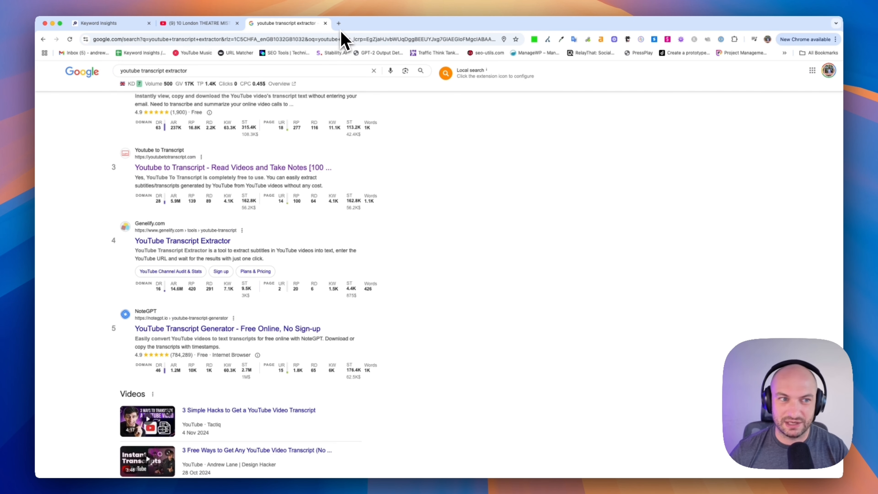
Return to Keyword Insights and start the automatic writing of the article with the entered settings and insights.
left_click(109, 23)
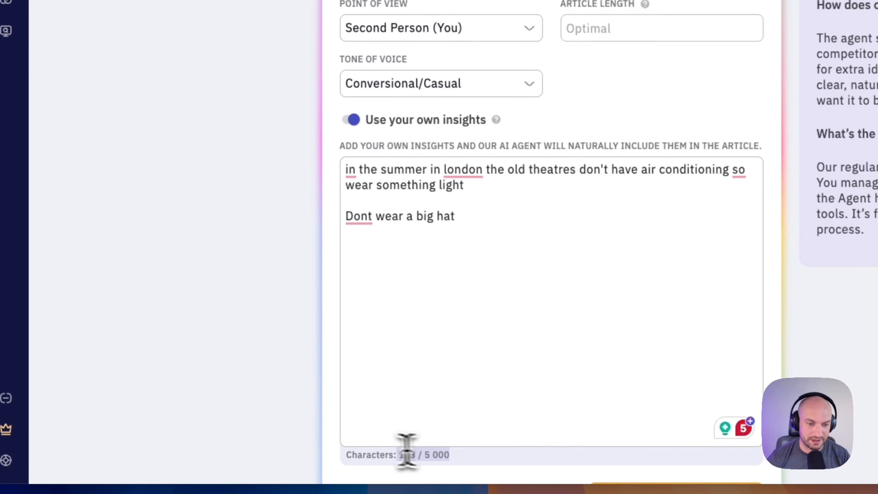
left_click(449, 244)
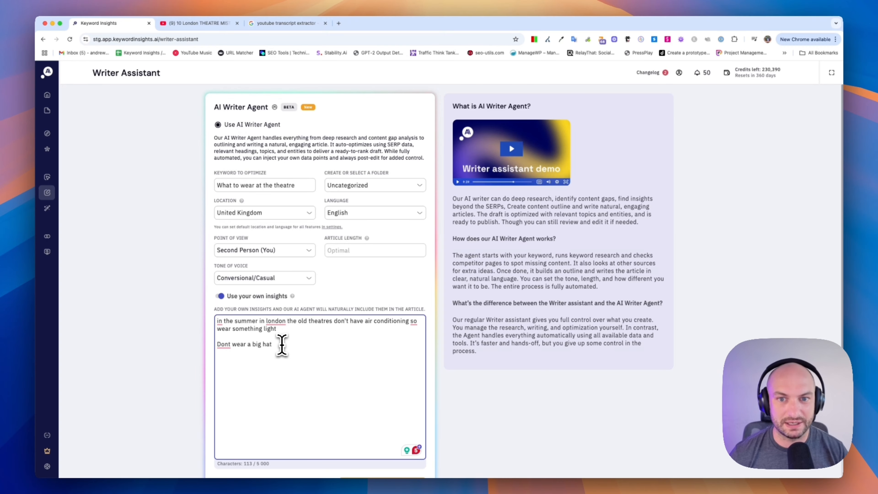
scroll(486, 337, "down", 5)
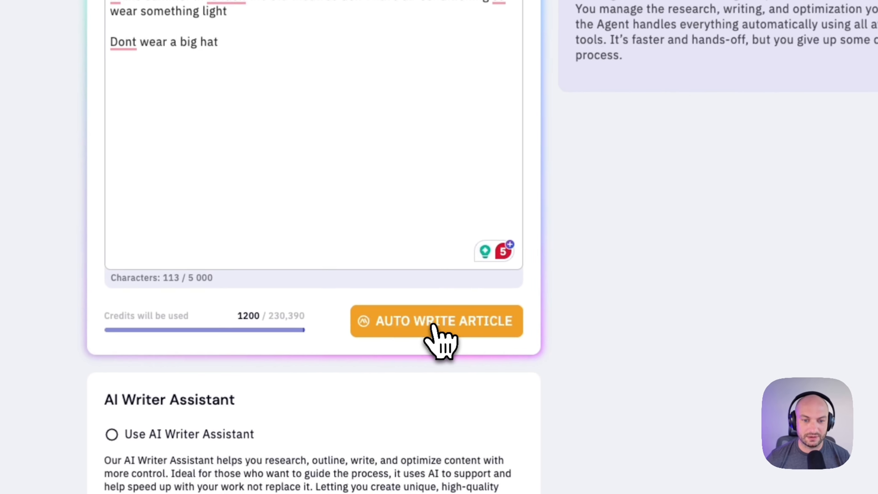
left_click(433, 326)
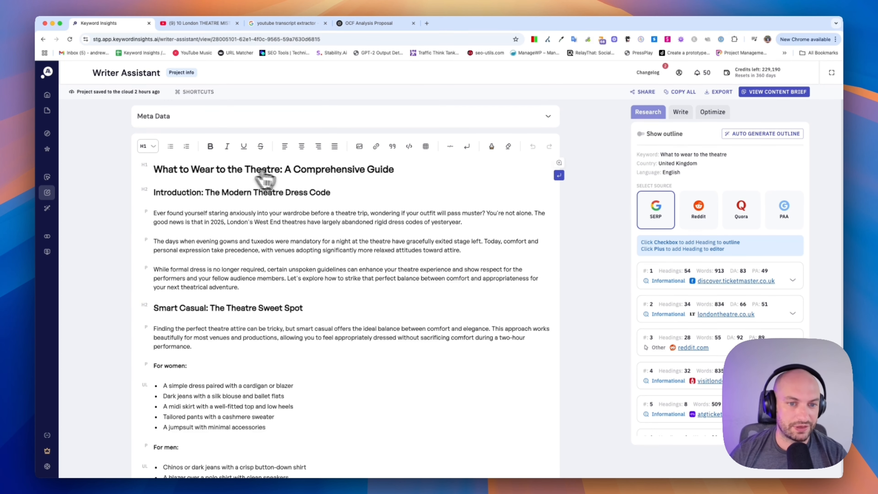
Look through the generated theatre dress guide, including its outfit lists for women and men.
scroll(337, 207, "down", 6)
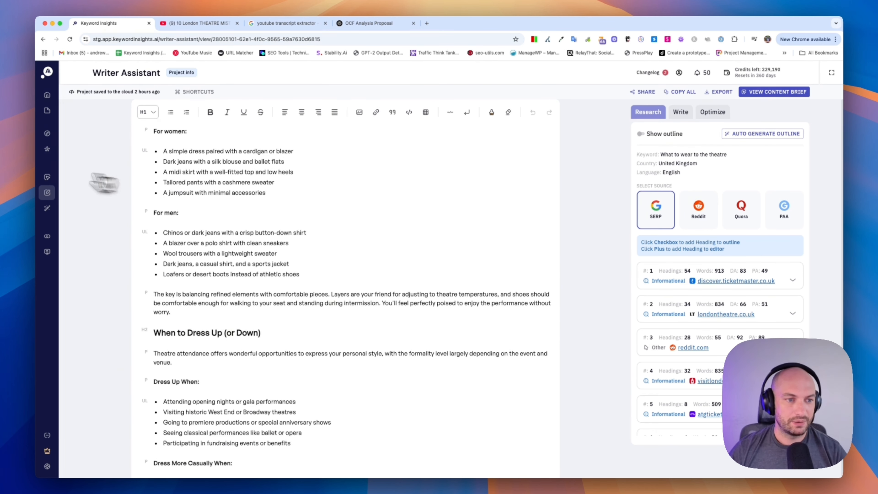
mouse_move(61, 196)
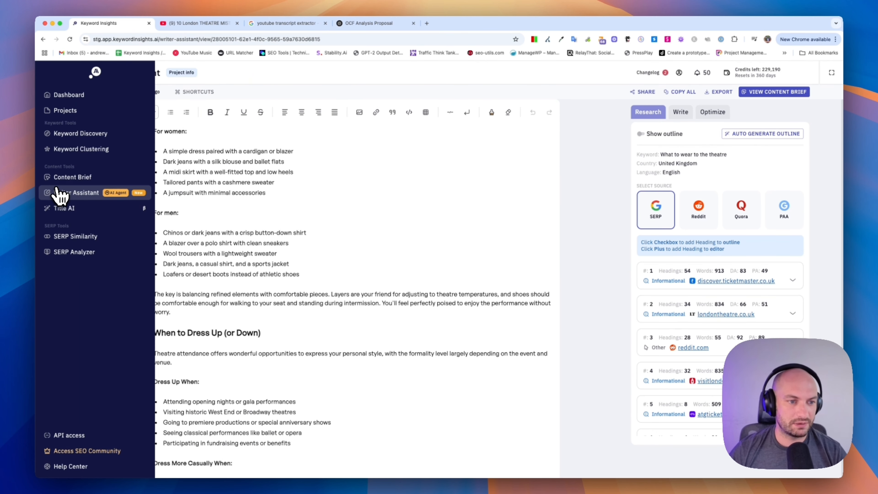
left_click(103, 198)
left_click(213, 210)
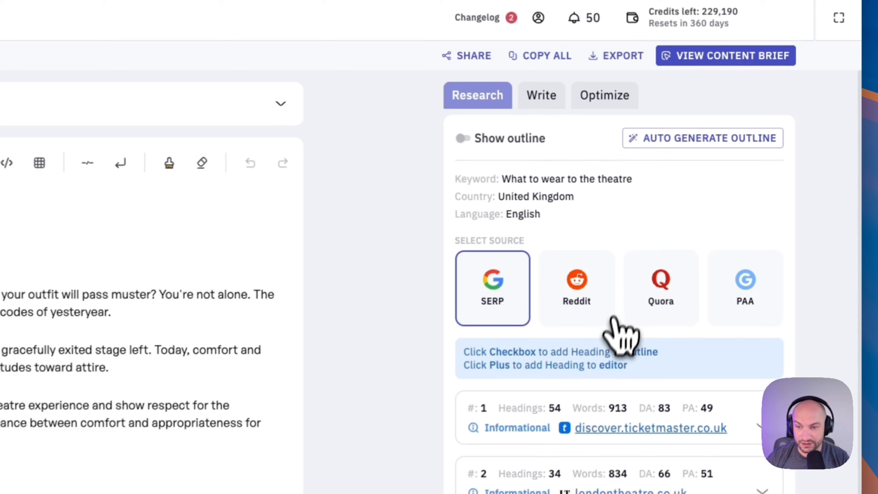
Examine the SERP research sources, expanding and collapsing the heading outlines of discover.ticketmaster.co.uk and londontheatre.co.uk.
scroll(611, 384, "down", 3)
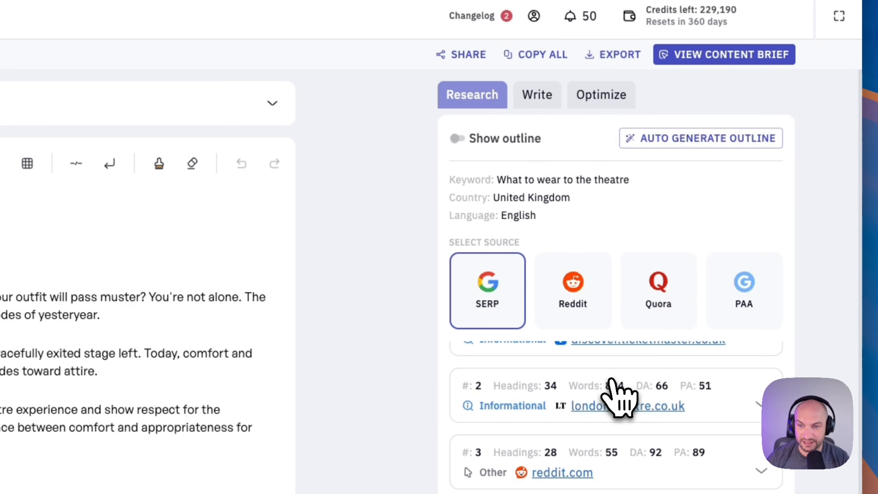
scroll(611, 379, "down", 6)
scroll(617, 383, "up", 8)
scroll(674, 380, "down", 3)
left_click(766, 308)
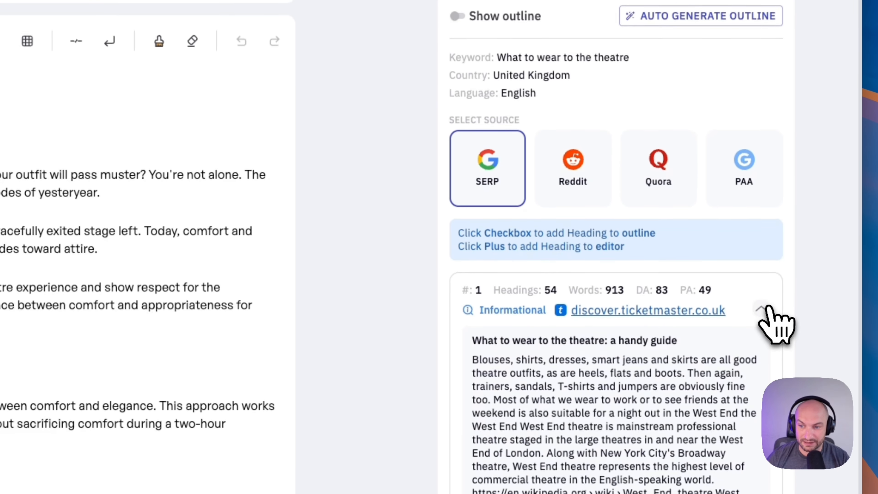
left_click(767, 307)
scroll(765, 322, "down", 2)
left_click(762, 276)
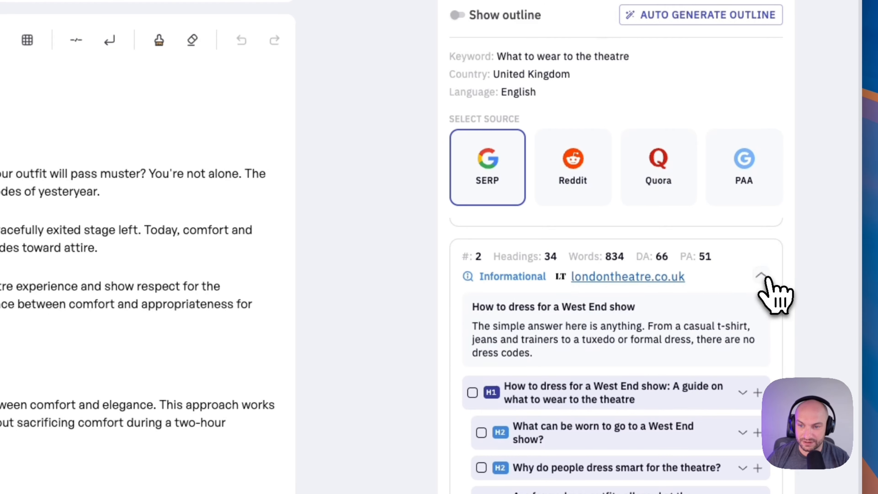
left_click(762, 276)
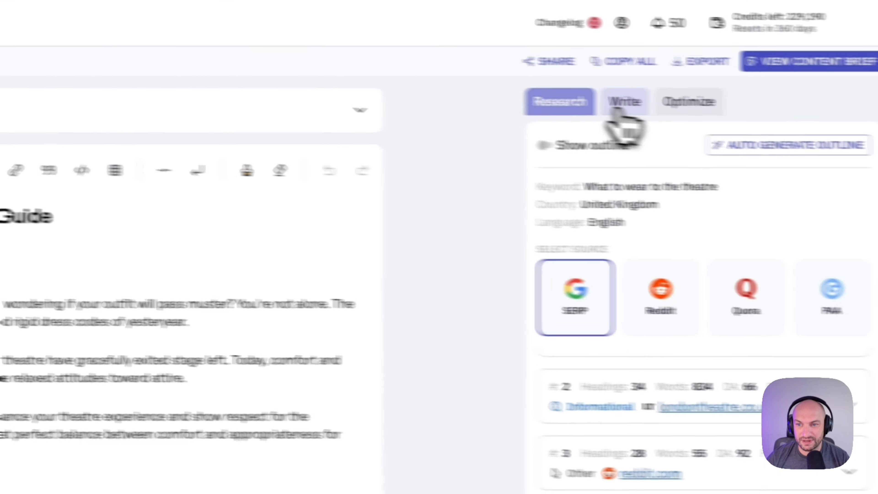
Ask the AI Chat Assistant to write the three introduction paragraphs of the theatre guide shorter.
left_click(619, 105)
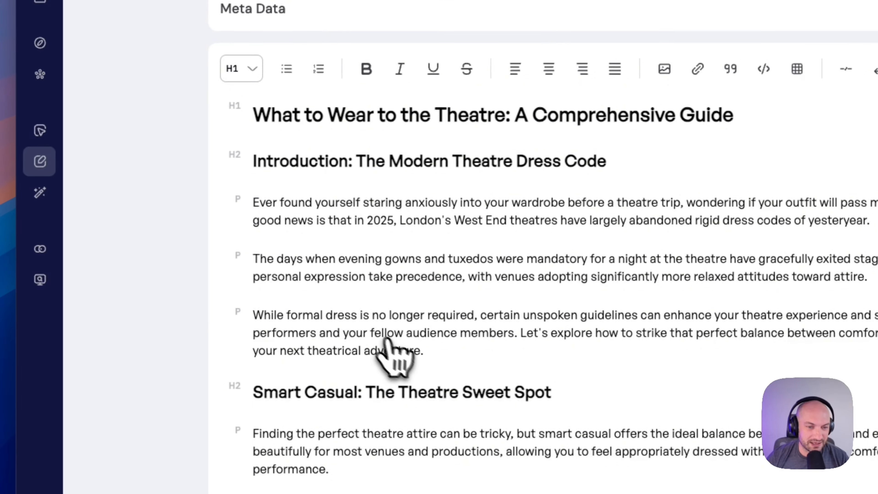
left_click_drag(426, 350, 201, 209)
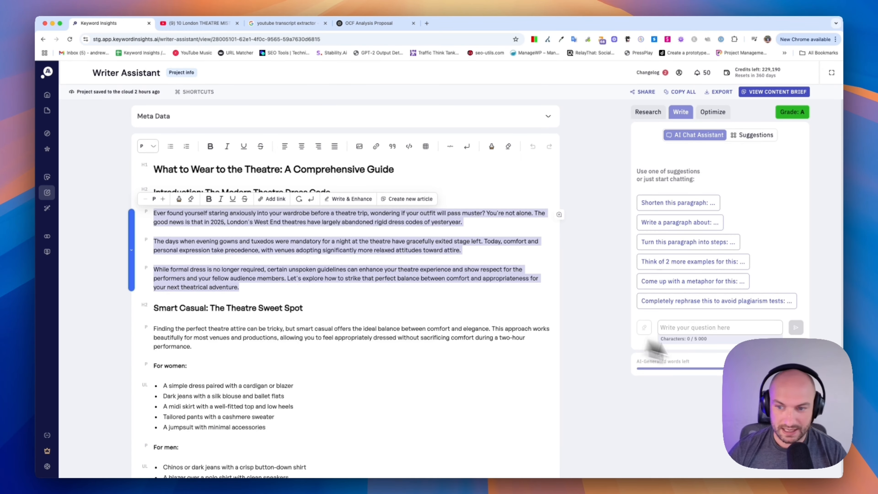
left_click(725, 327)
type("writ")
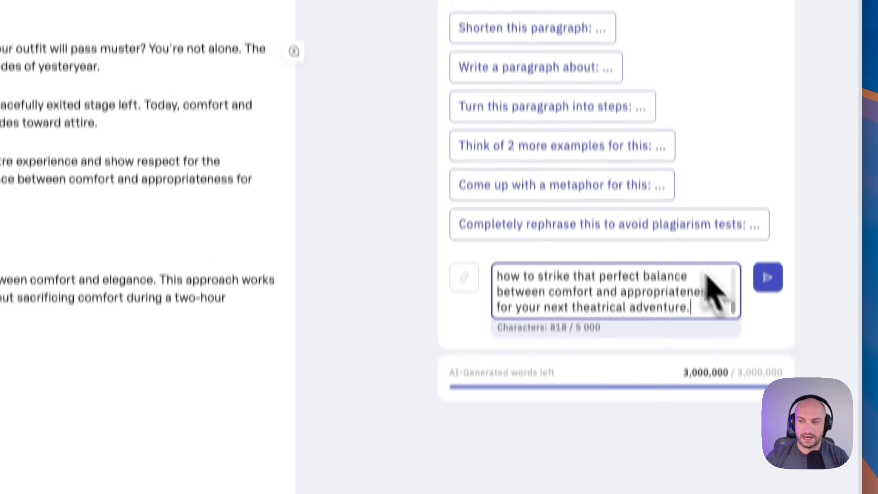
left_click(768, 277)
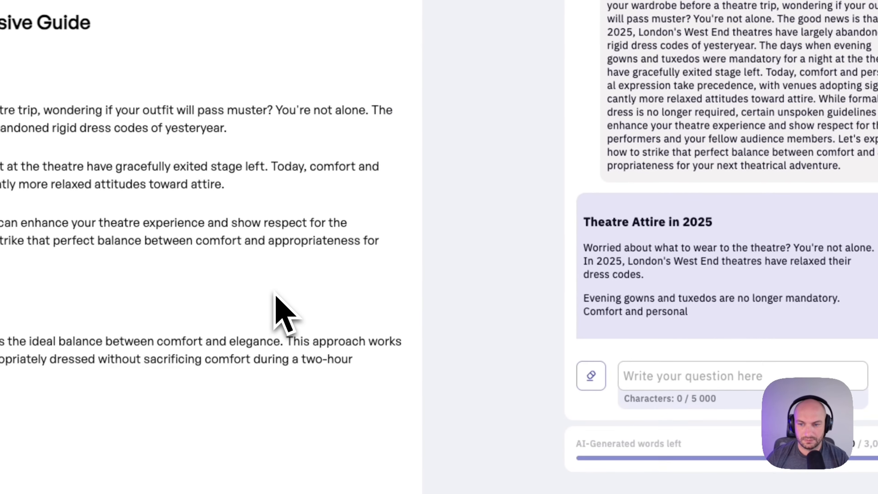
Replace the three paragraphs under the Introduction heading with the assistant's shortened text, leaving out its "Theatre Attire in 2025" title.
scroll(656, 266, "up", 2)
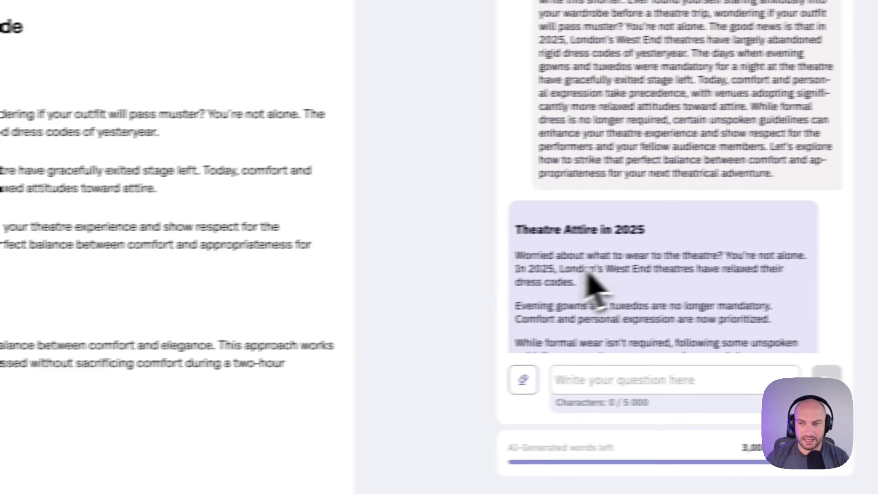
scroll(636, 243, "down", 1)
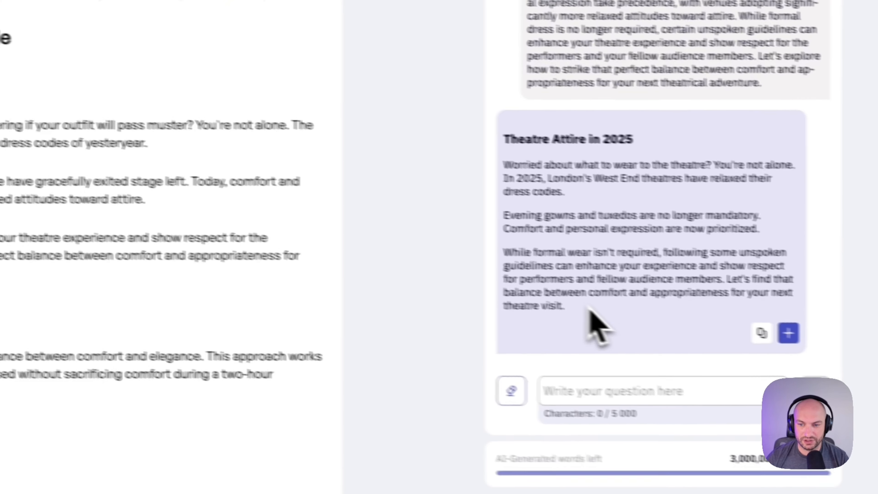
left_click_drag(540, 300, 440, 173)
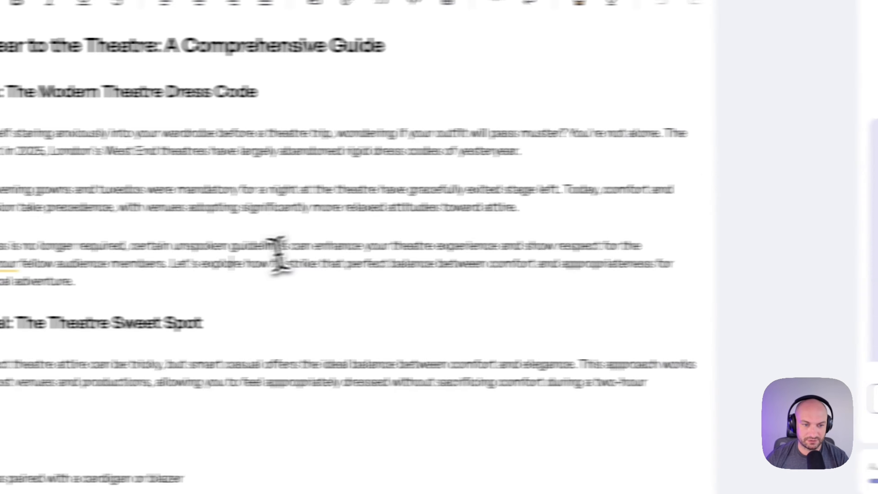
left_click_drag(276, 292, 226, 177)
key("BackSpace")
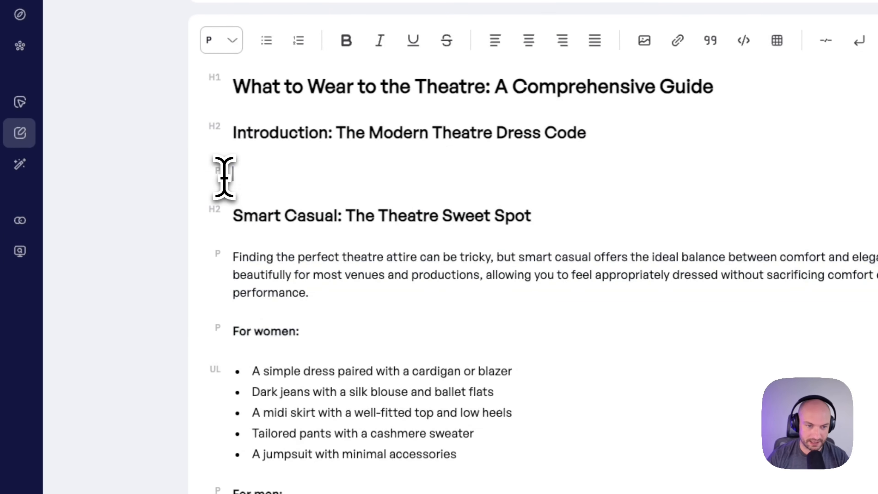
key("ctrl+v")
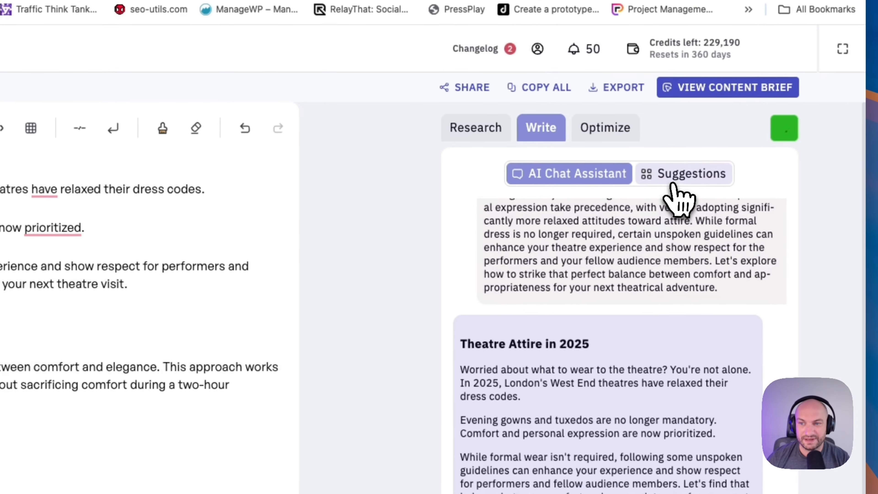
Show the ready-to-use writing suggestions and look through the article's outfit lists, dress-up advice and seasonal tips.
left_click(678, 177)
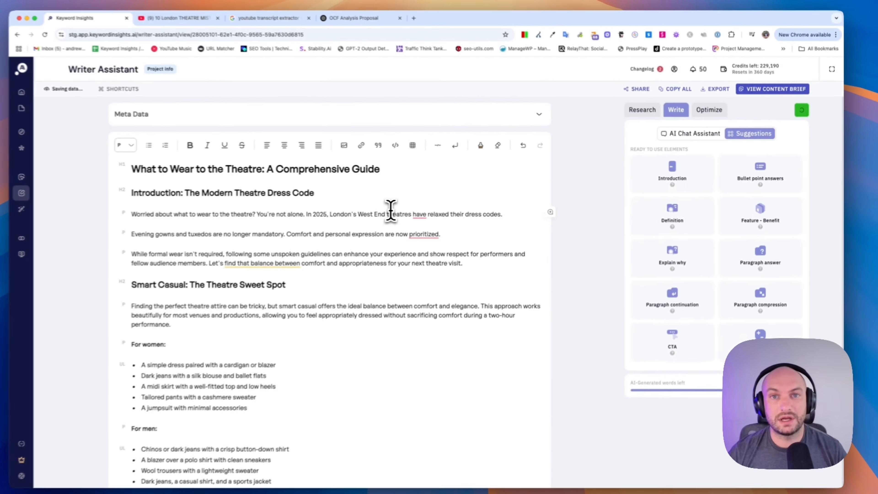
scroll(393, 209, "down", 5)
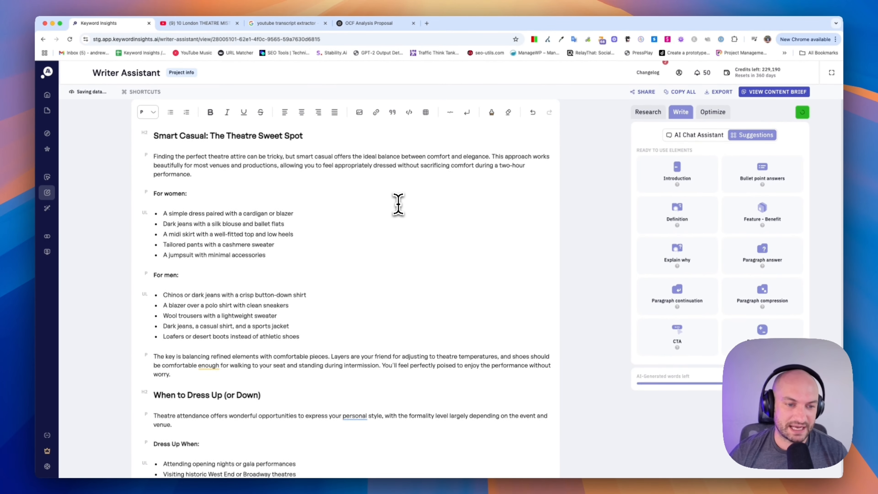
scroll(398, 204, "down", 20)
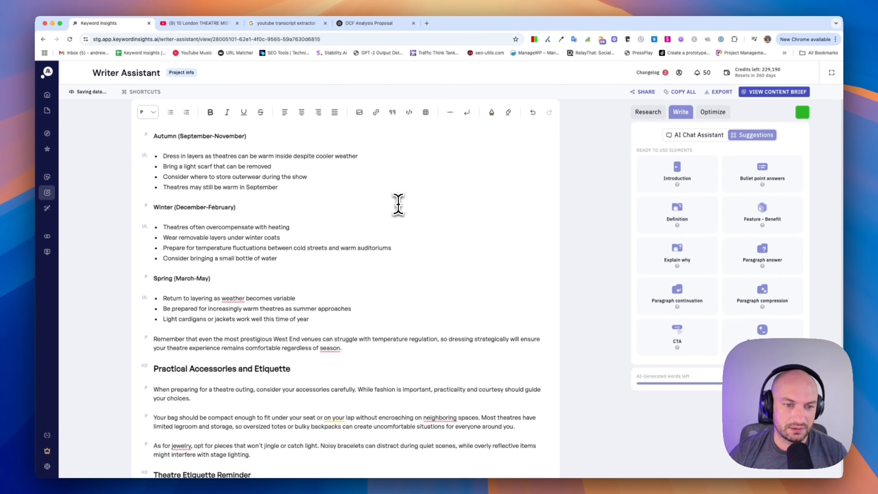
scroll(398, 204, "up", 20)
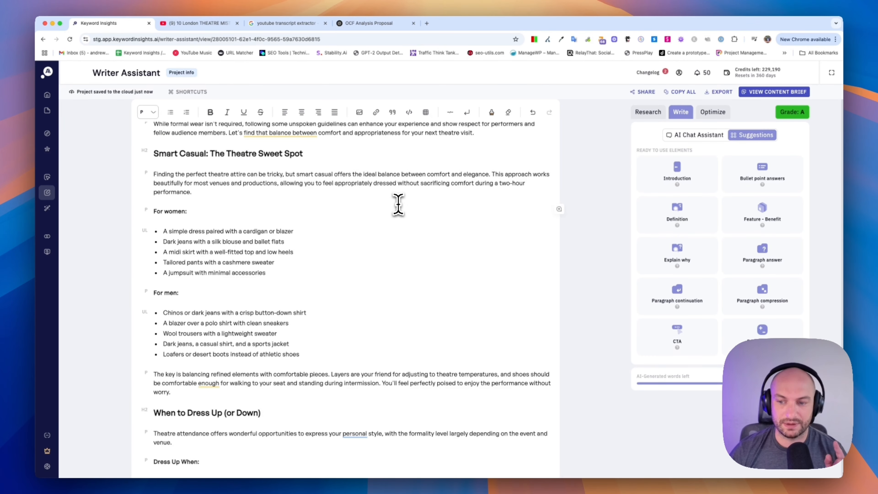
scroll(398, 204, "down", 5)
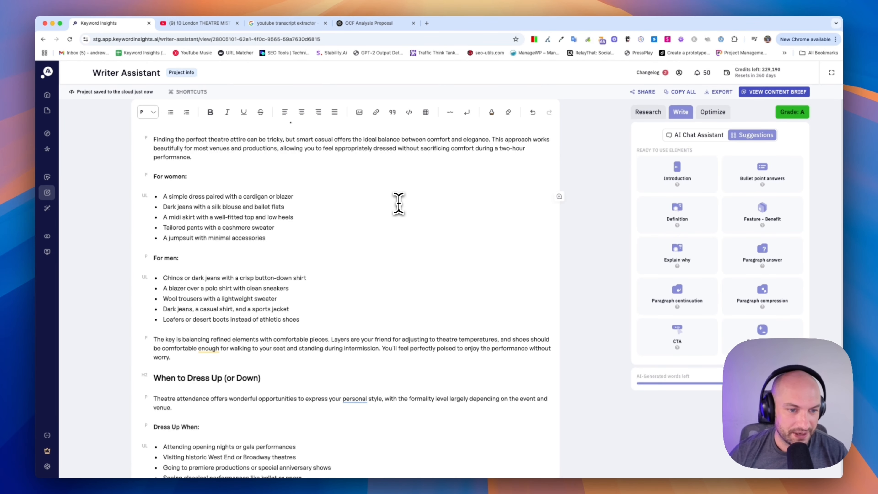
scroll(398, 204, "down", 15)
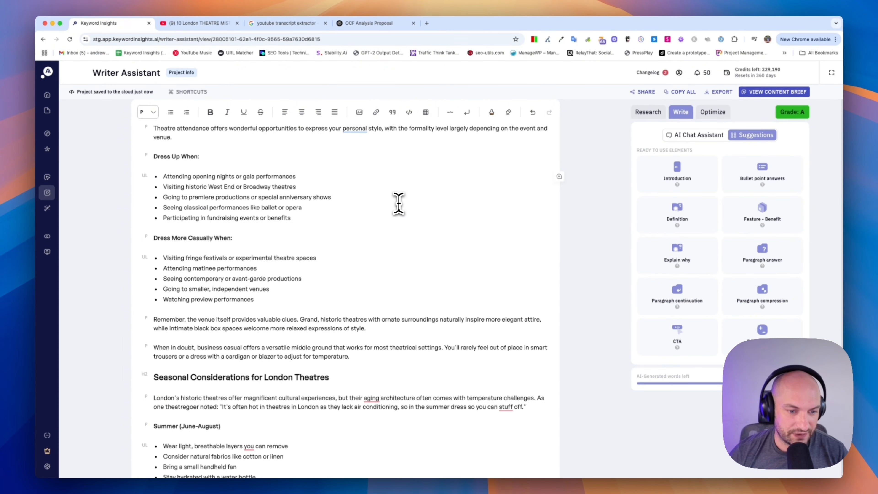
Examine the "Seasonal Considerations for London Theatres" section, highlighting its heading, the theatregoer's quote and the summer tips.
left_click_drag(154, 253, 299, 262)
scroll(300, 263, "down", 3)
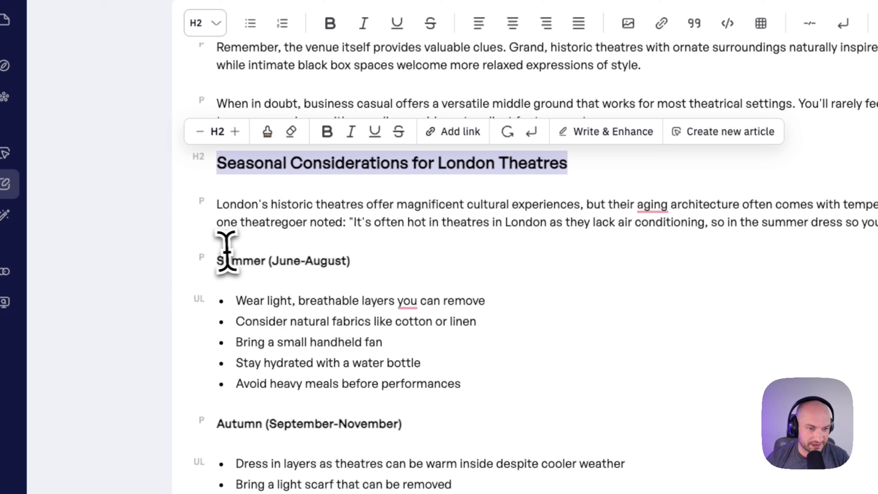
left_click_drag(226, 256, 327, 262)
left_click(507, 188)
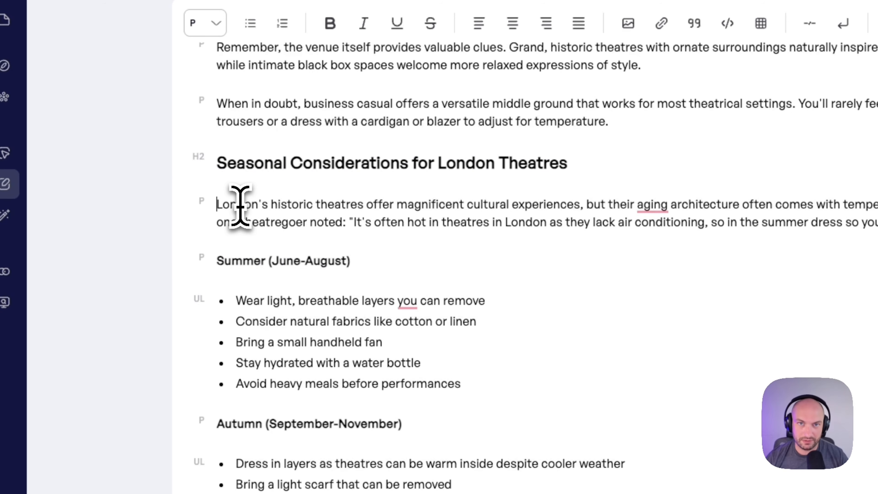
scroll(240, 207, "up", 1)
left_click_drag(296, 209, 513, 217)
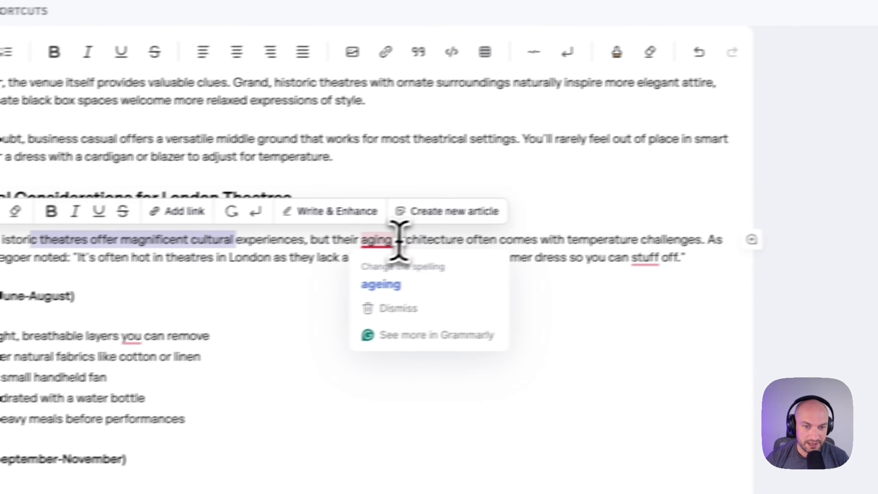
left_click_drag(379, 243, 633, 245)
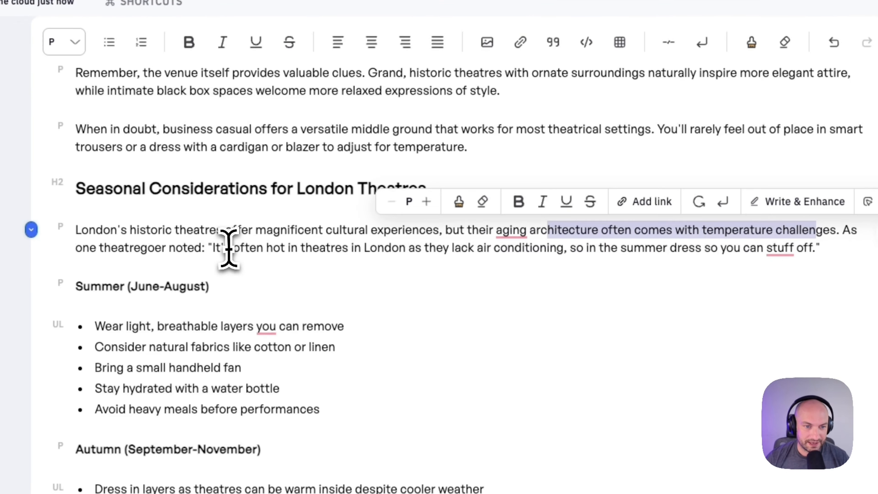
left_click_drag(50, 262, 232, 264)
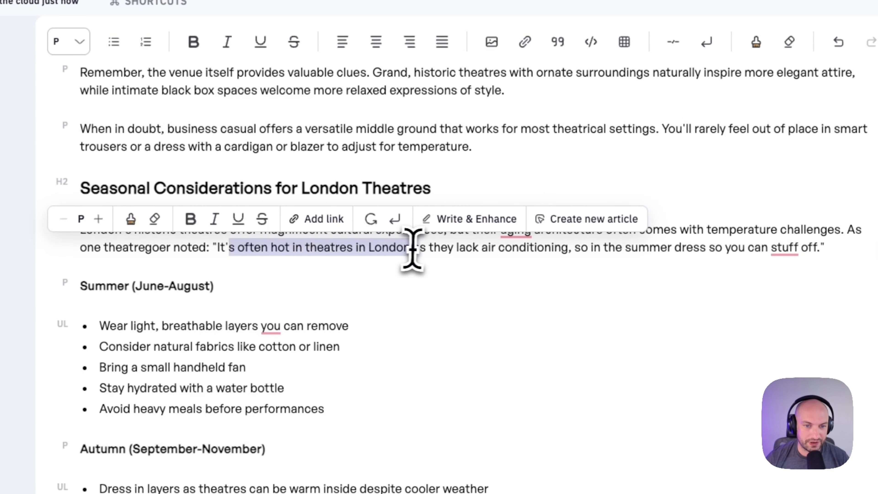
left_click_drag(592, 256, 824, 248)
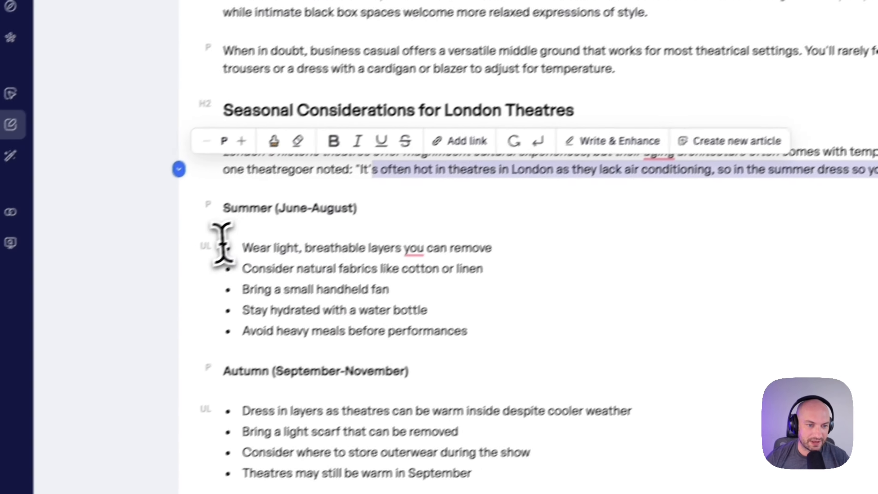
left_click_drag(79, 339, 91, 338)
left_click_drag(282, 230, 514, 310)
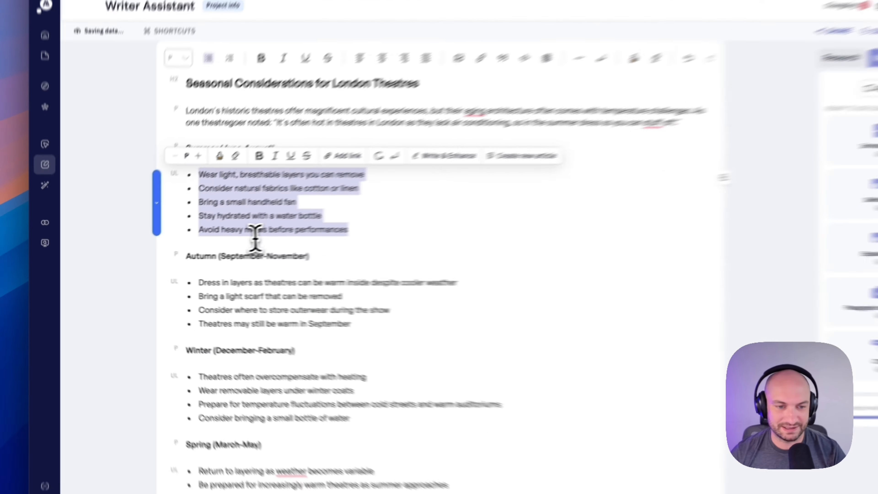
Read through the remaining seasonal, accessories and etiquette sections, highlighting the advice on removing hats before the performance.
scroll(211, 255, "down", 5)
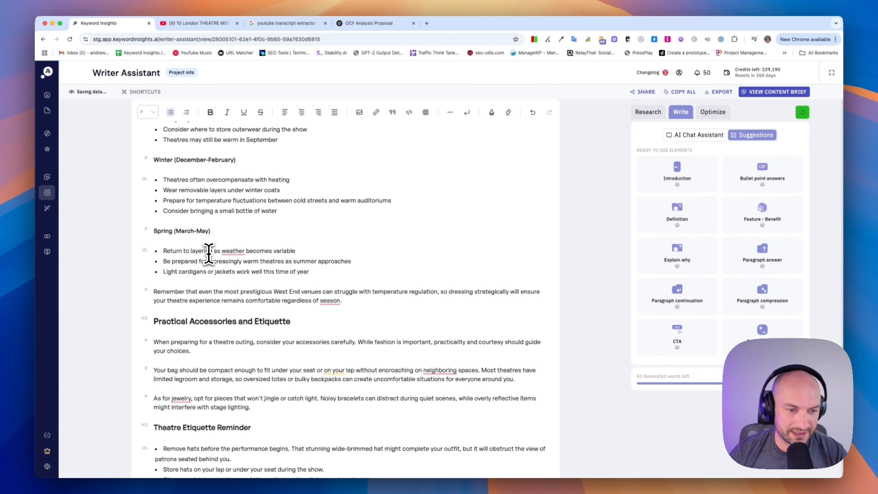
scroll(208, 254, "up", 2)
scroll(209, 254, "down", 2)
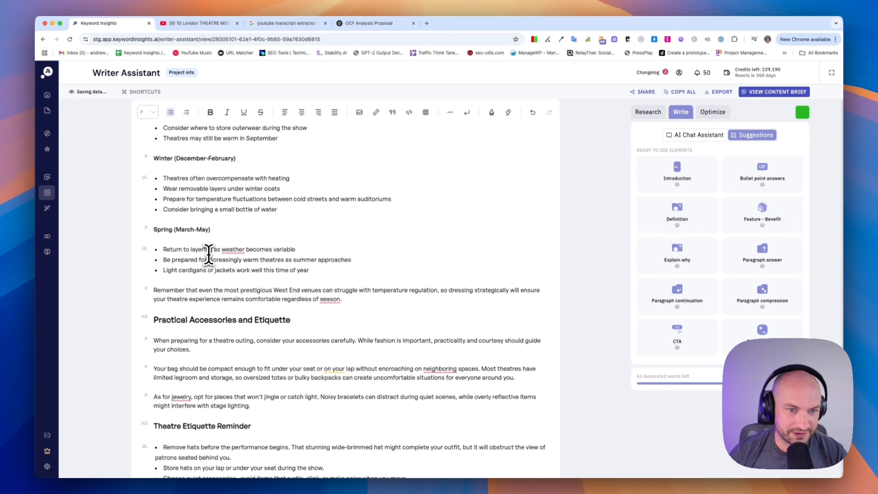
scroll(209, 254, "down", 6)
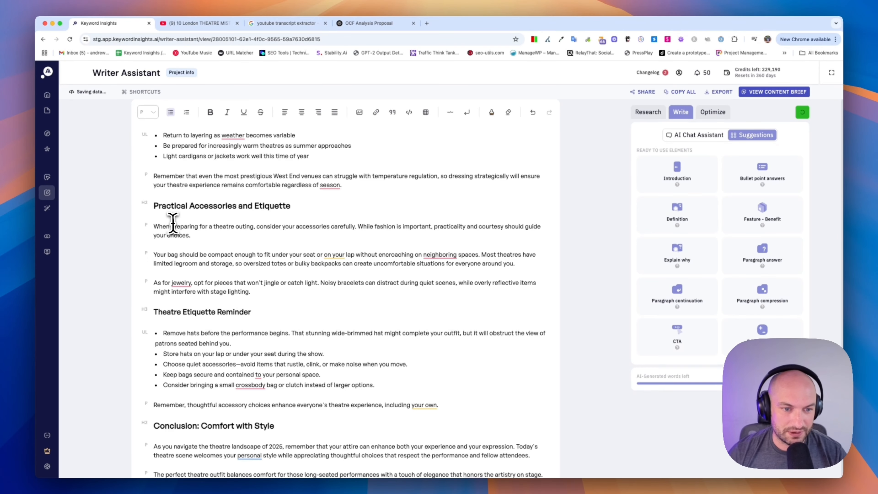
scroll(172, 223, "down", 6)
left_click_drag(162, 215, 280, 219)
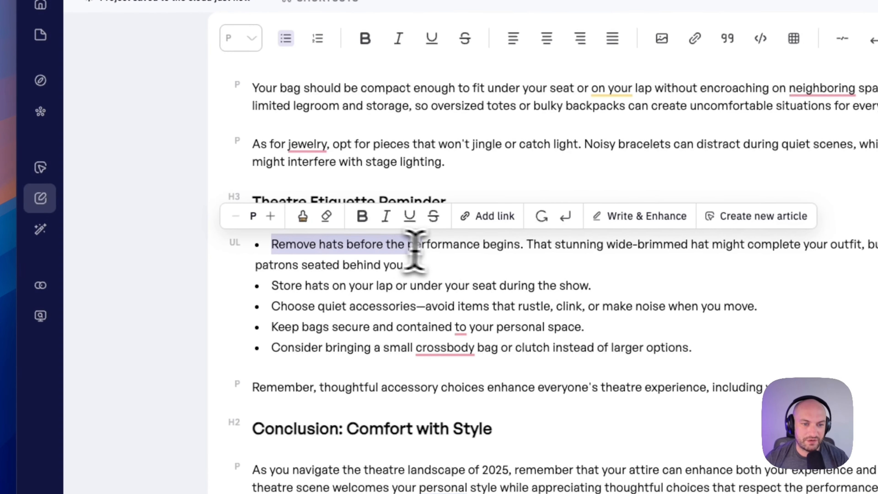
left_click_drag(505, 252, 764, 245)
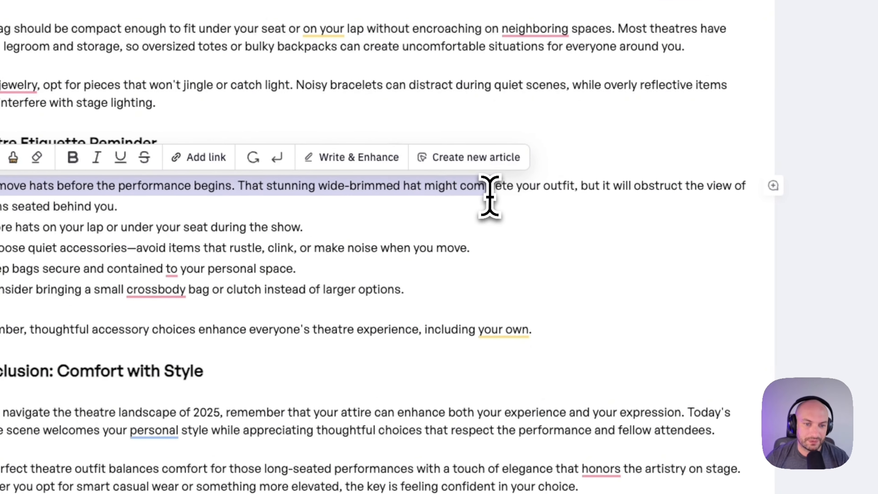
left_click_drag(489, 196, 502, 194)
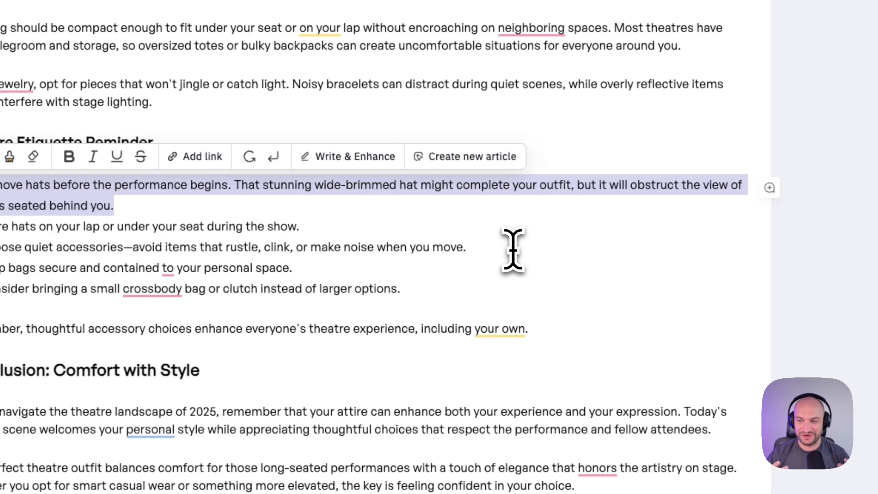
left_click(493, 277)
scroll(471, 298, "down", 1)
Review the research sources for the keyword, checking the atgtickets.com and pinterest.com outlines, then the Reddit, Quora and PAA headings.
scroll(470, 298, "up", 20)
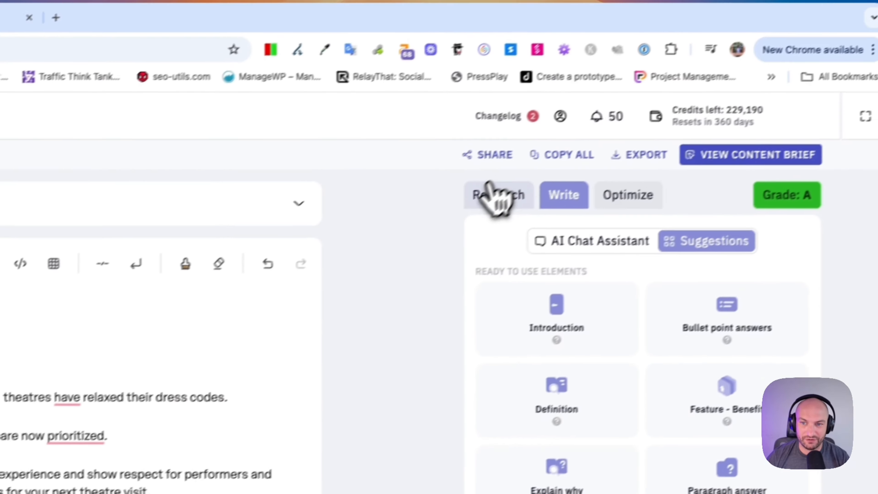
left_click(498, 195)
scroll(517, 276, "down", 5)
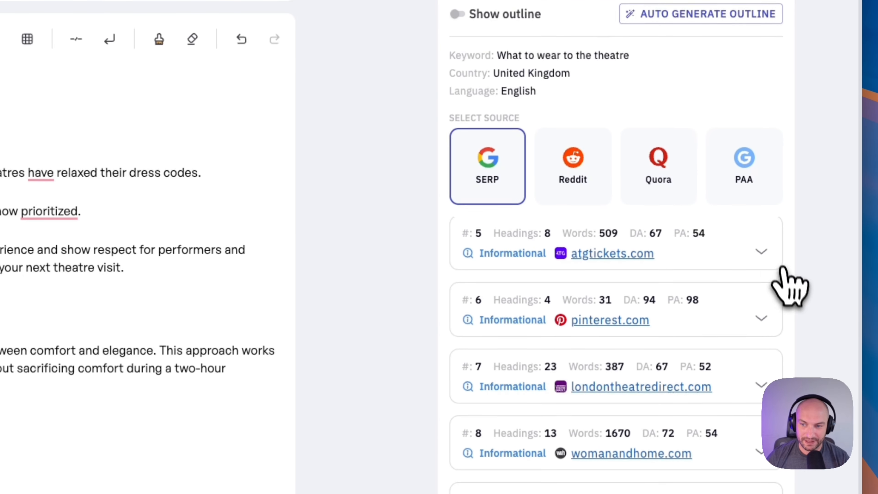
left_click(762, 251)
left_click(762, 253)
left_click(761, 319)
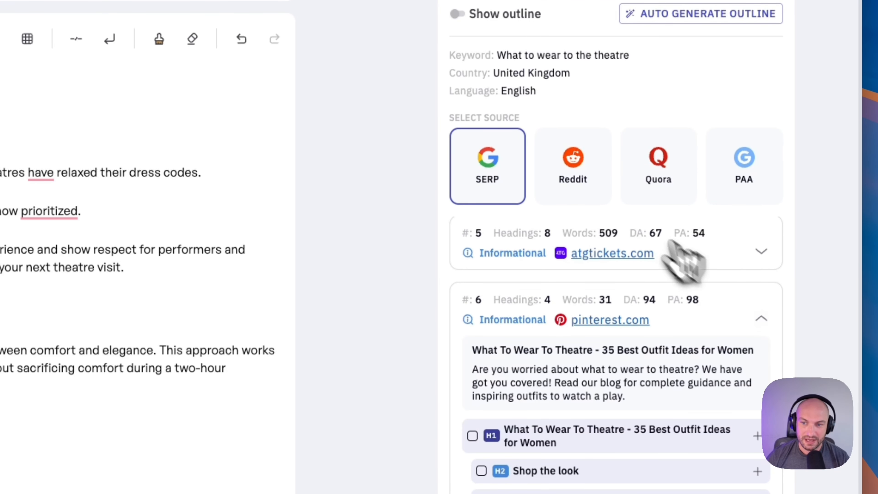
left_click(582, 178)
left_click(655, 187)
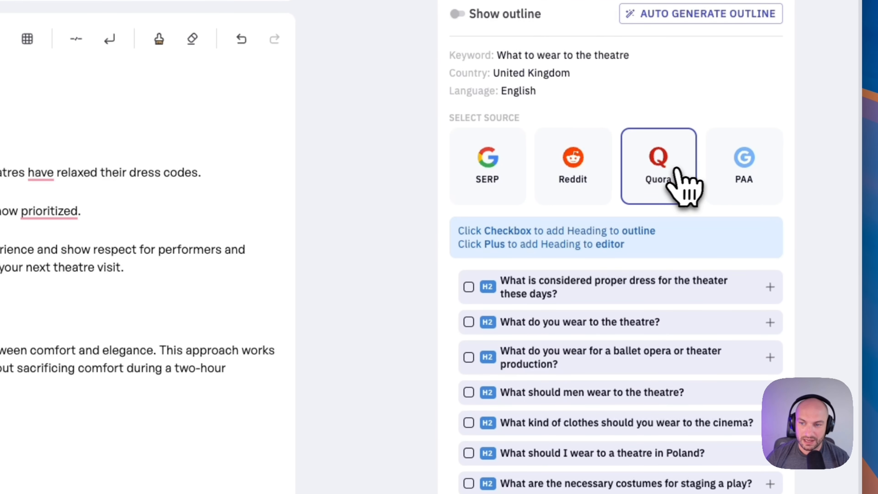
left_click(743, 186)
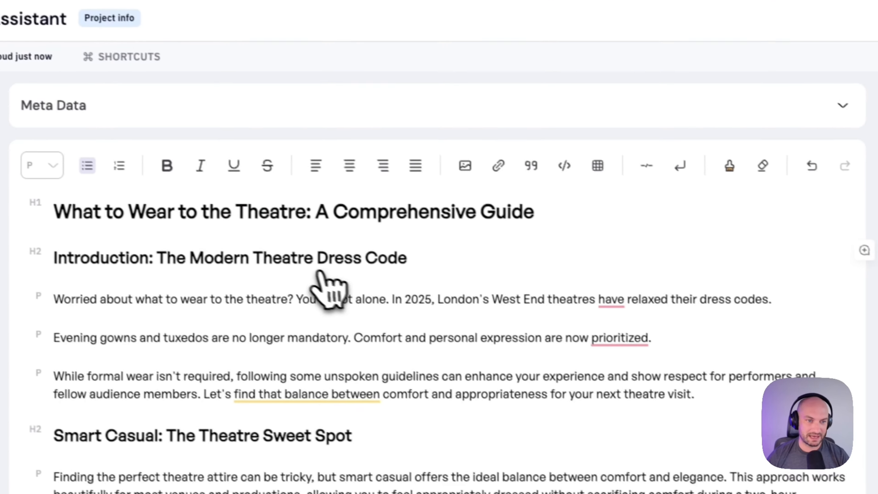
Expand the article's meta data to check its SEO title and description, and collapse it again.
left_click(442, 118)
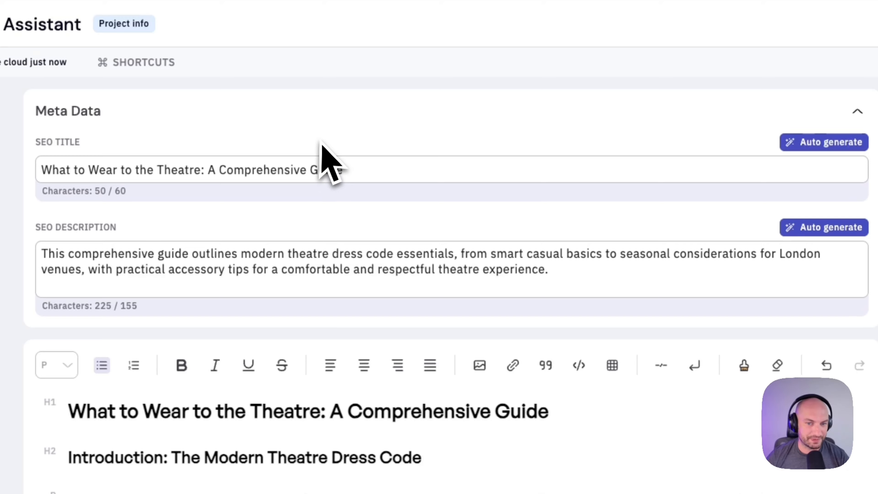
left_click(389, 125)
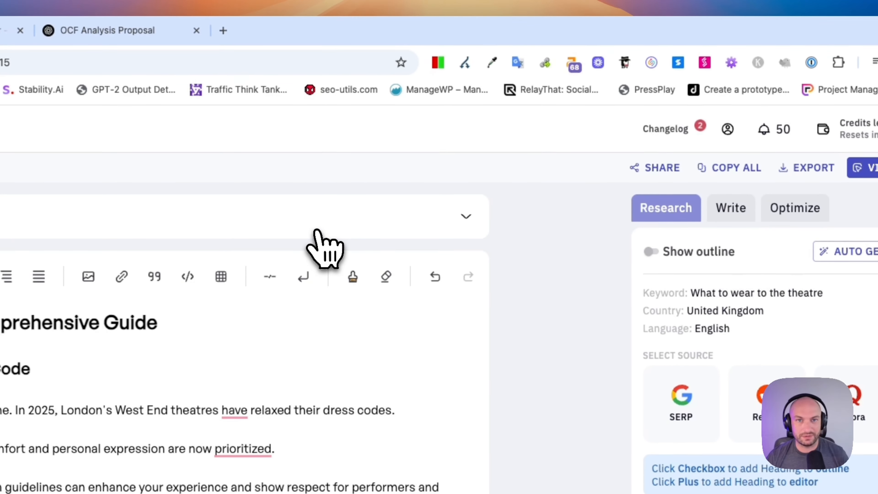
Open the article's optimization metrics and review the topic score's most popular topics and their usage.
left_click(794, 215)
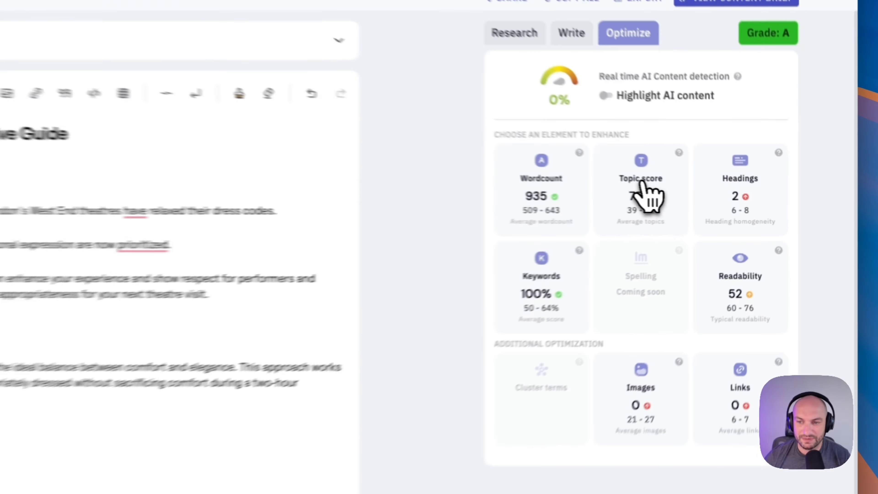
left_click(718, 208)
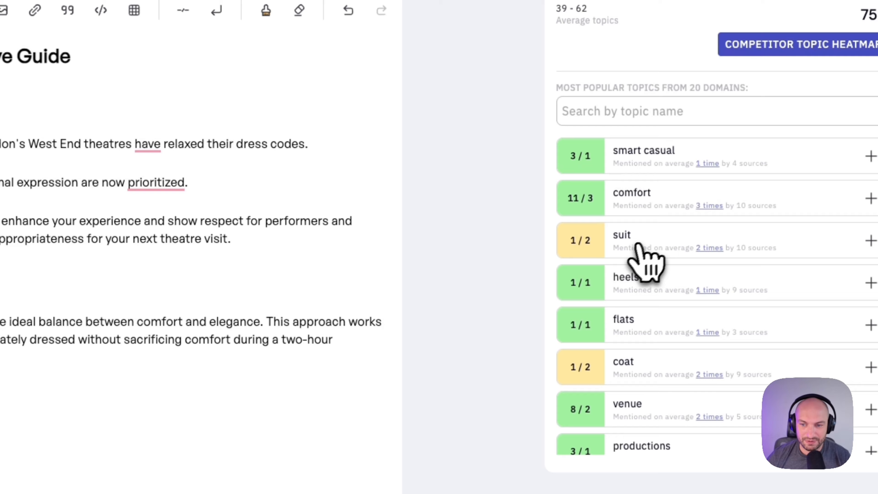
scroll(636, 246, "down", 6)
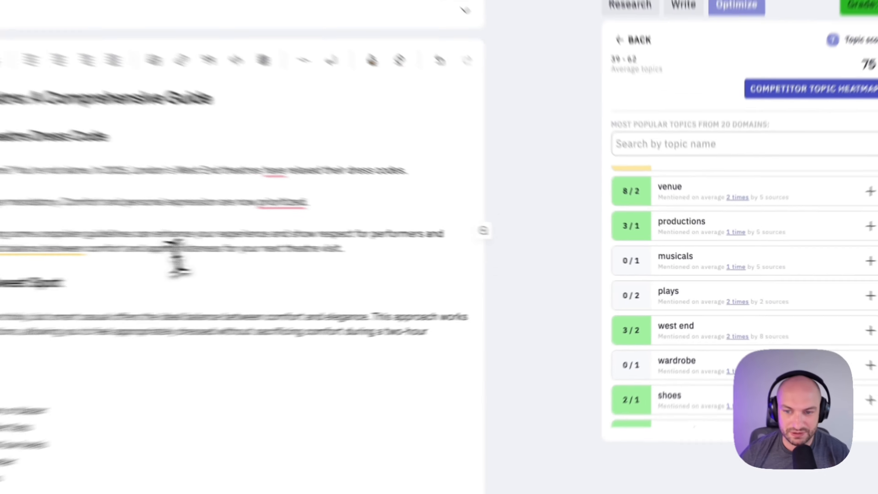
Add "musicals" as a new paragraph after the opening paragraph of the "Smart Casual: The Theatre Sweet Spot" section.
scroll(207, 256, "down", 4)
left_click(229, 224)
key("Return")
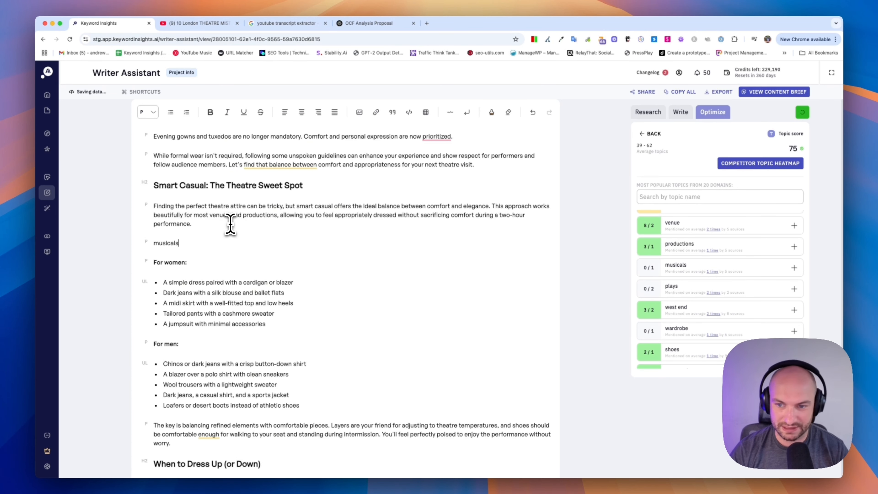
key("Return")
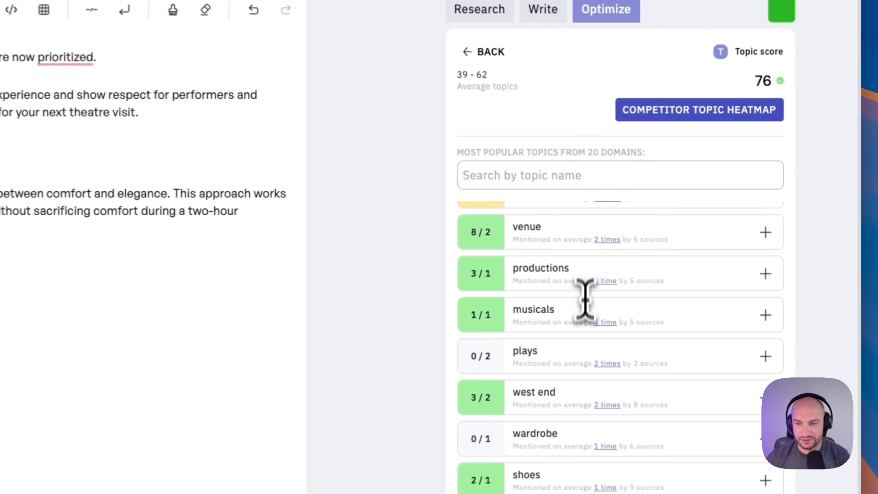
Review the rest of the popular topics, check how competitors mention "dress code", and return to the topic list.
scroll(698, 261, "down", 10)
scroll(556, 281, "down", 5)
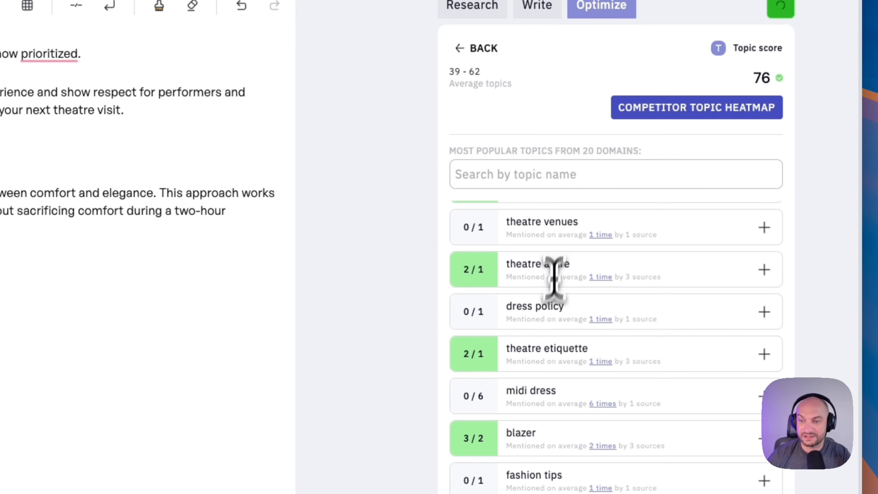
scroll(588, 297, "up", 15)
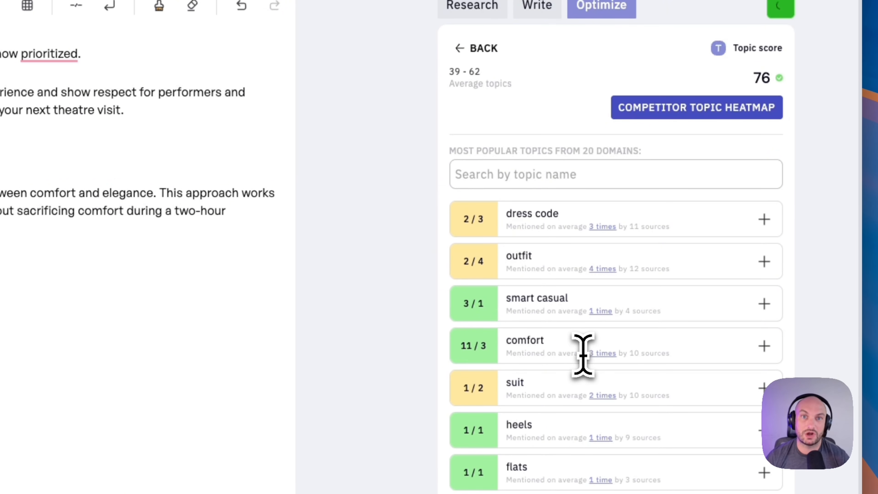
scroll(580, 311, "up", 1)
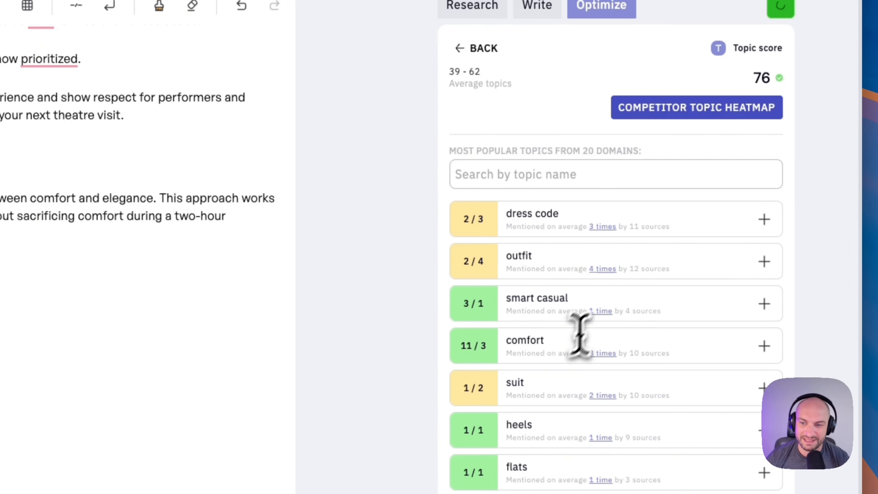
scroll(592, 285, "up", 5)
left_click(600, 287)
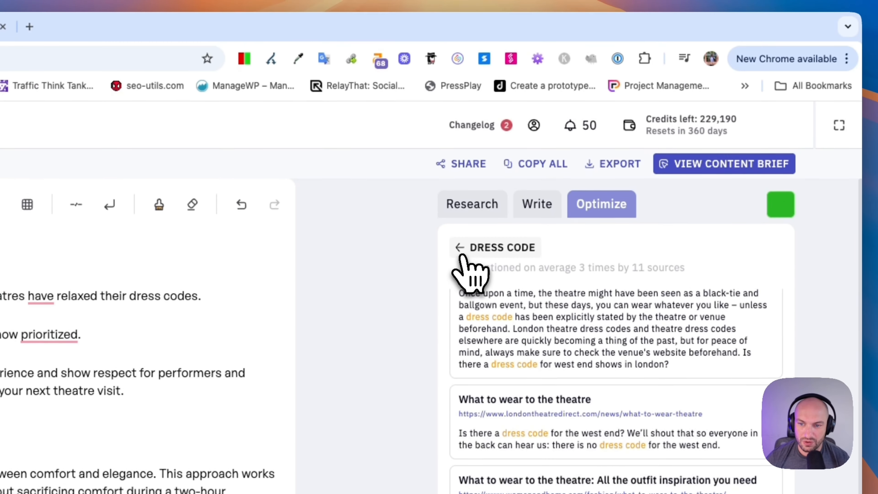
left_click(461, 128)
Examine the competitor topic heatmap, comparing the article's topic coverage with the ranking pages, and close it.
left_click(640, 310)
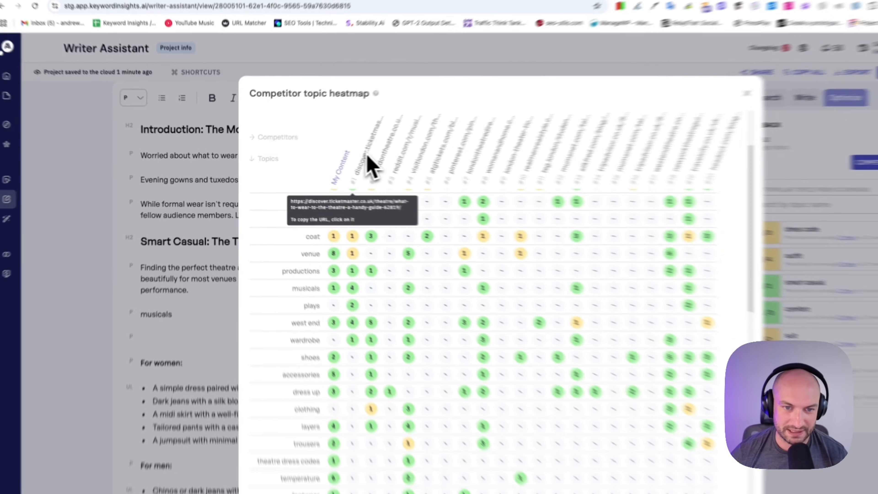
scroll(550, 329, "down", 10)
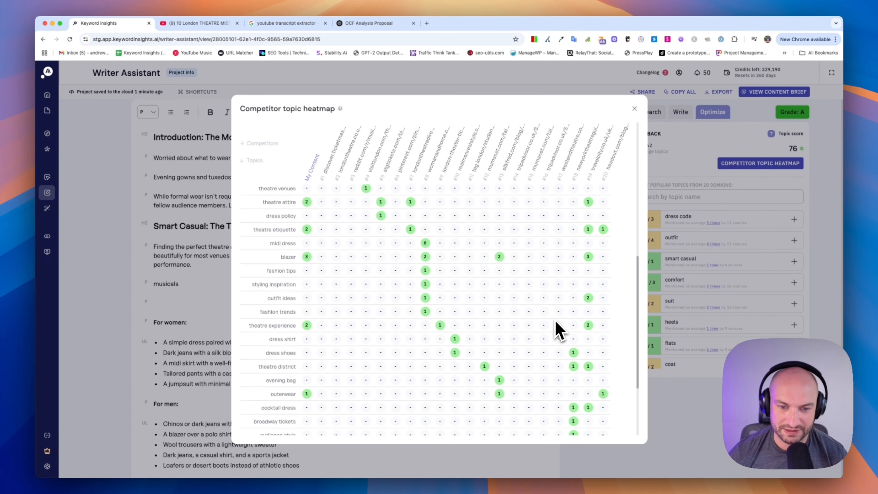
scroll(553, 329, "up", 15)
scroll(553, 329, "up", 1)
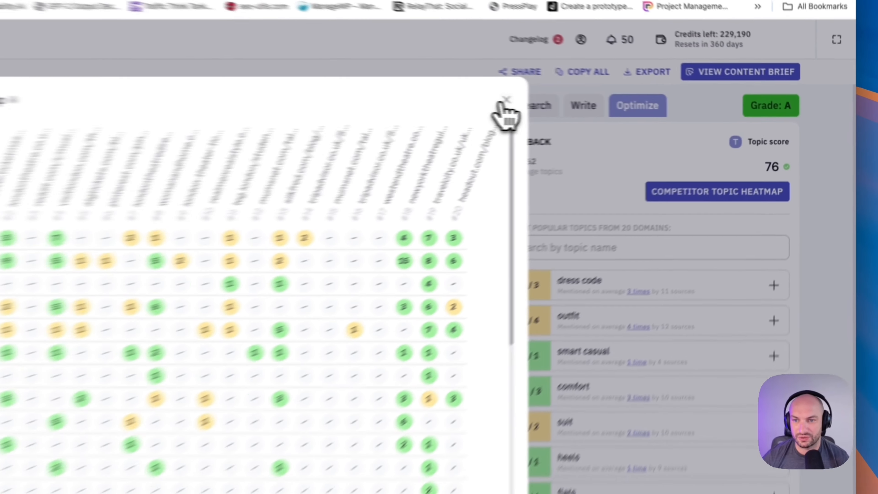
left_click(634, 108)
Look through the full popular topics list for terms the article does not cover yet.
scroll(688, 249, "down", 10)
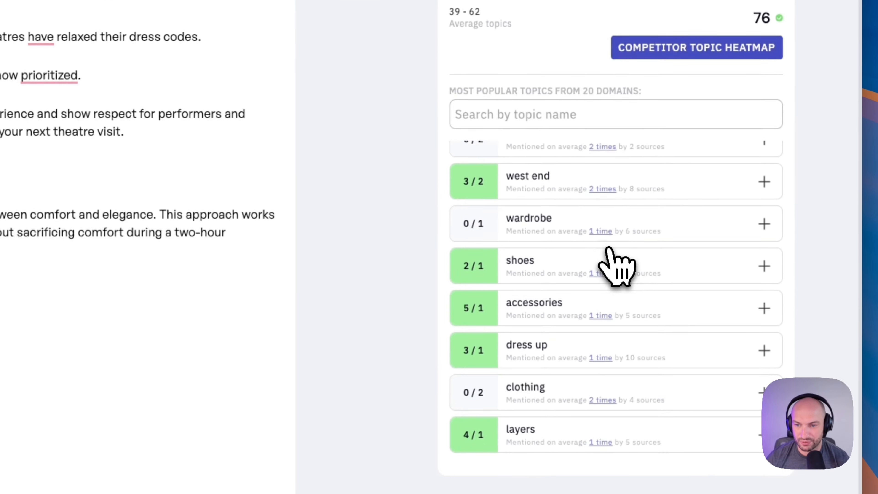
scroll(617, 266, "down", 5)
scroll(610, 258, "down", 5)
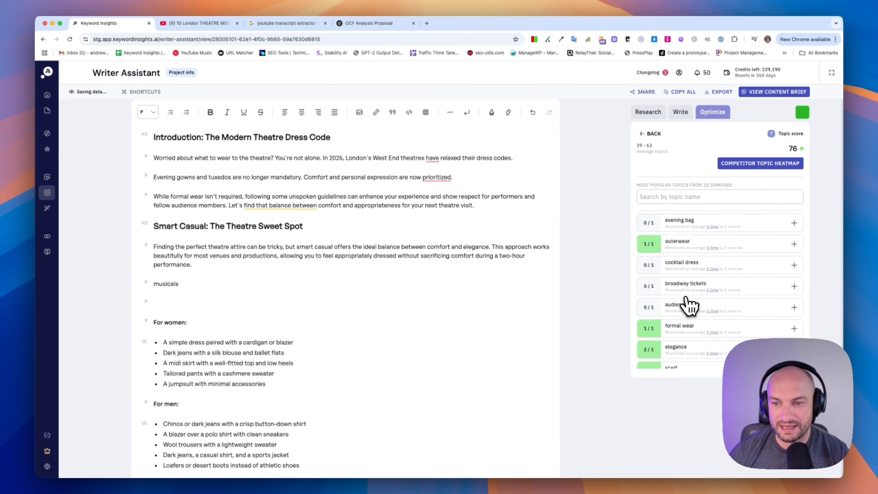
Insert an image placeholder in the introduction, after the paragraph about evening gowns and tuxedos.
scroll(345, 244, "up", 3)
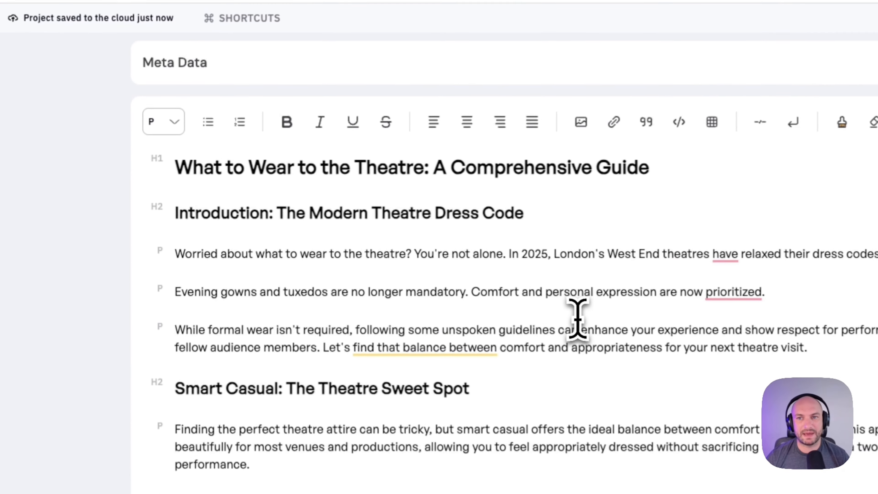
left_click(586, 120)
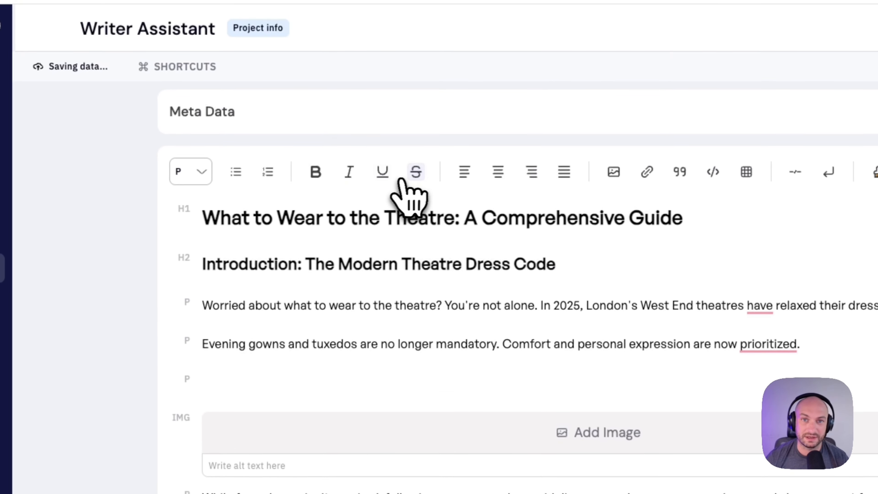
Select "Visiting fringe festivals" in the "Dress More Casually When" list and start creating a separate article from it.
scroll(622, 301, "down", 8)
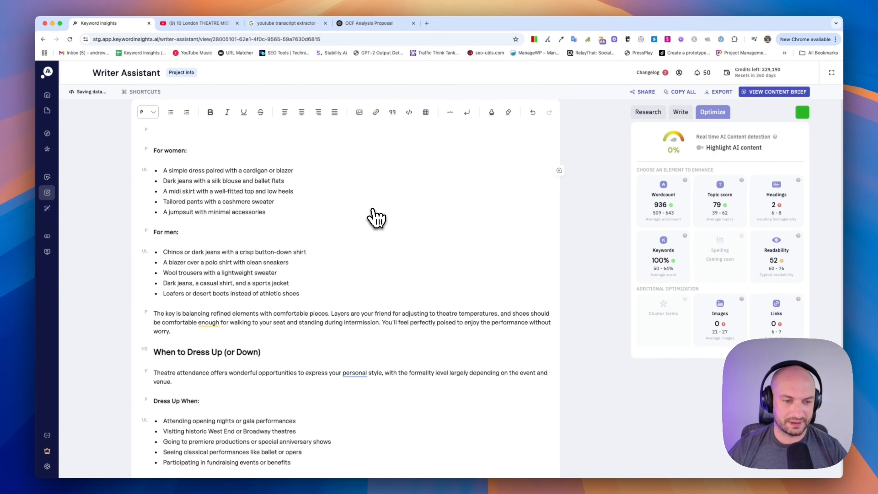
scroll(376, 218, "down", 9)
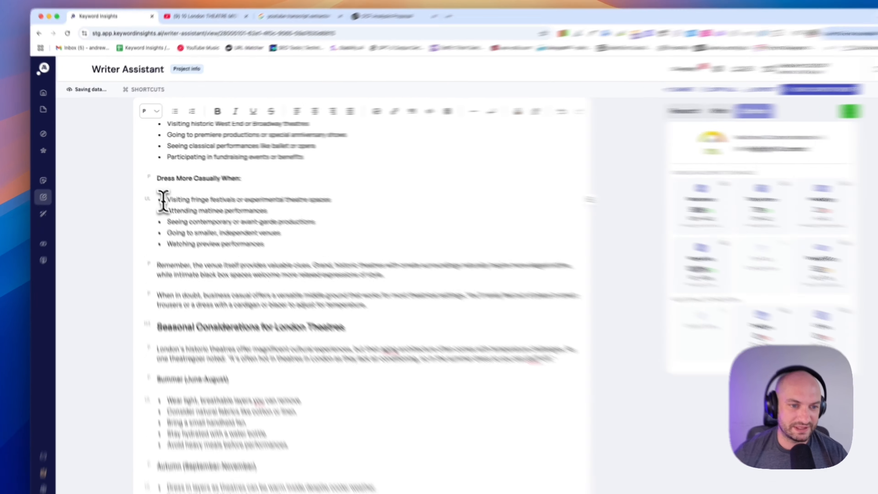
left_click_drag(162, 195, 220, 196)
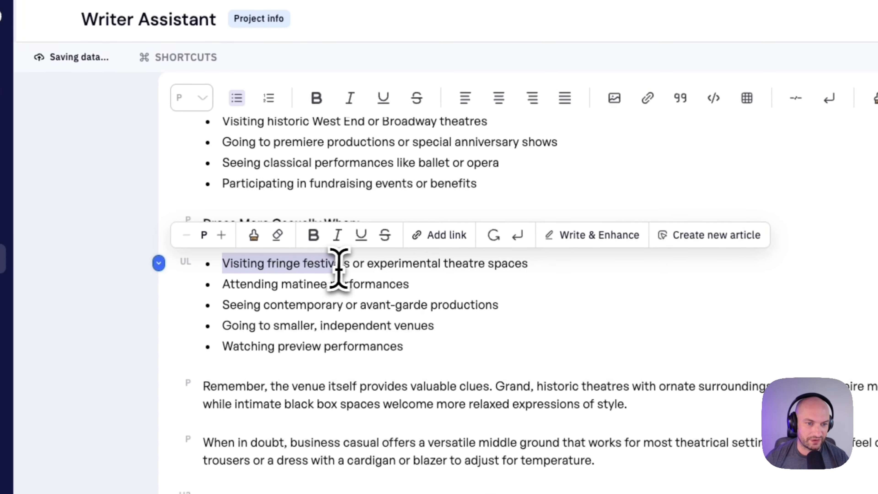
left_click_drag(338, 268, 348, 268)
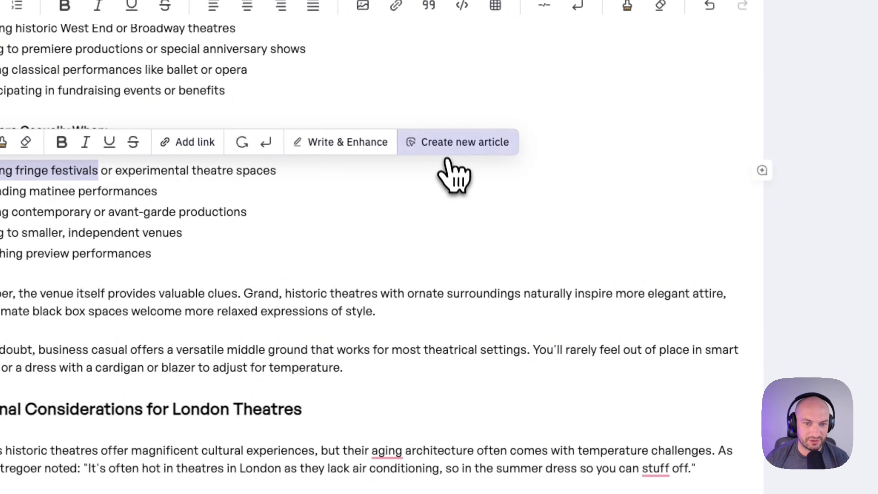
left_click(698, 235)
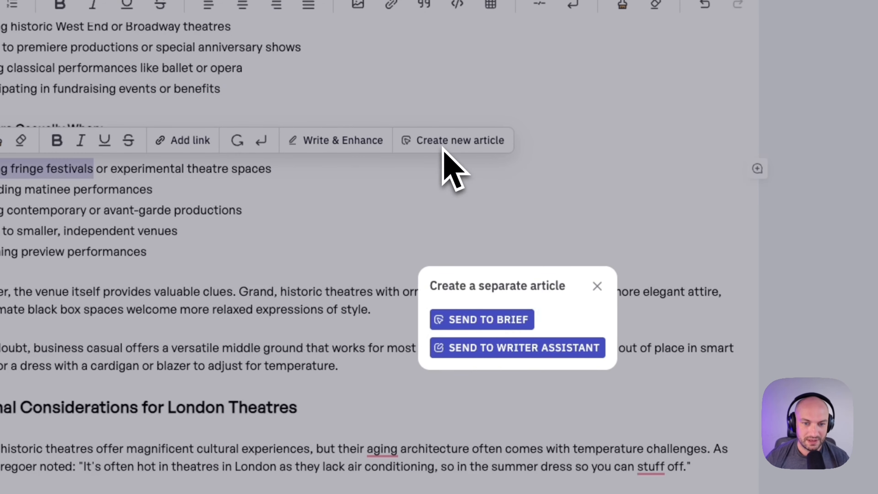